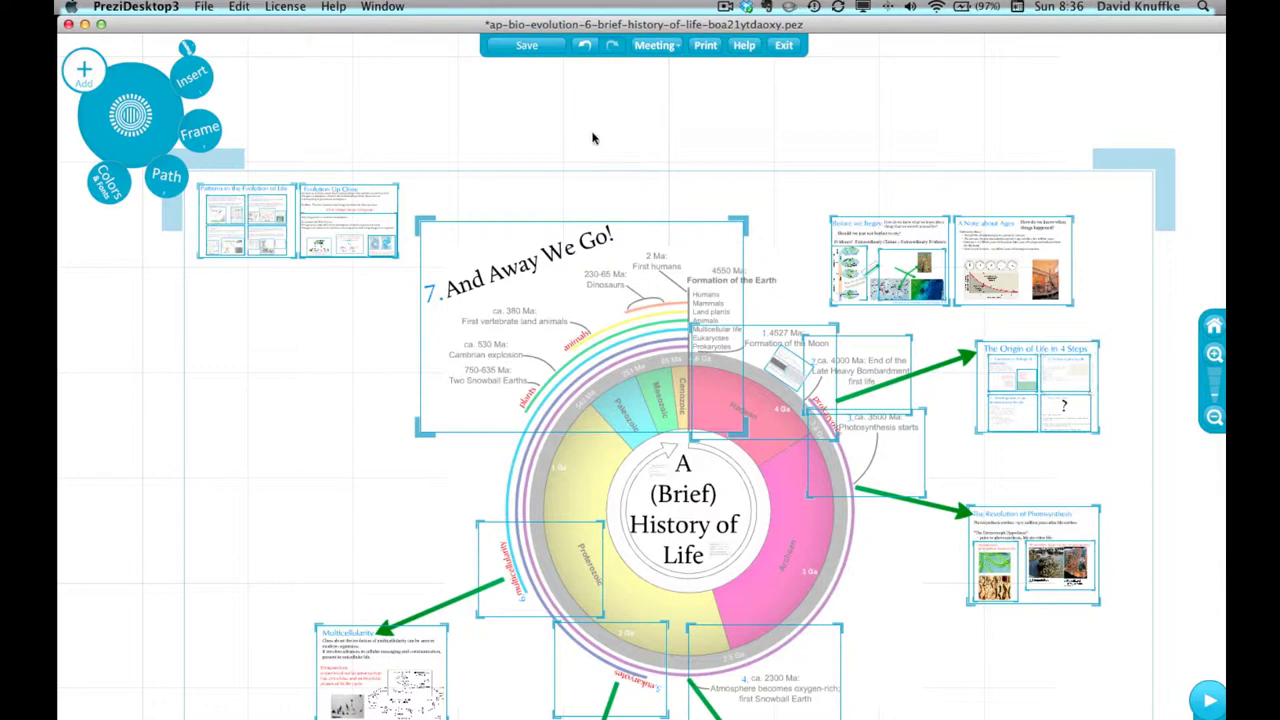
left_click(101, 24)
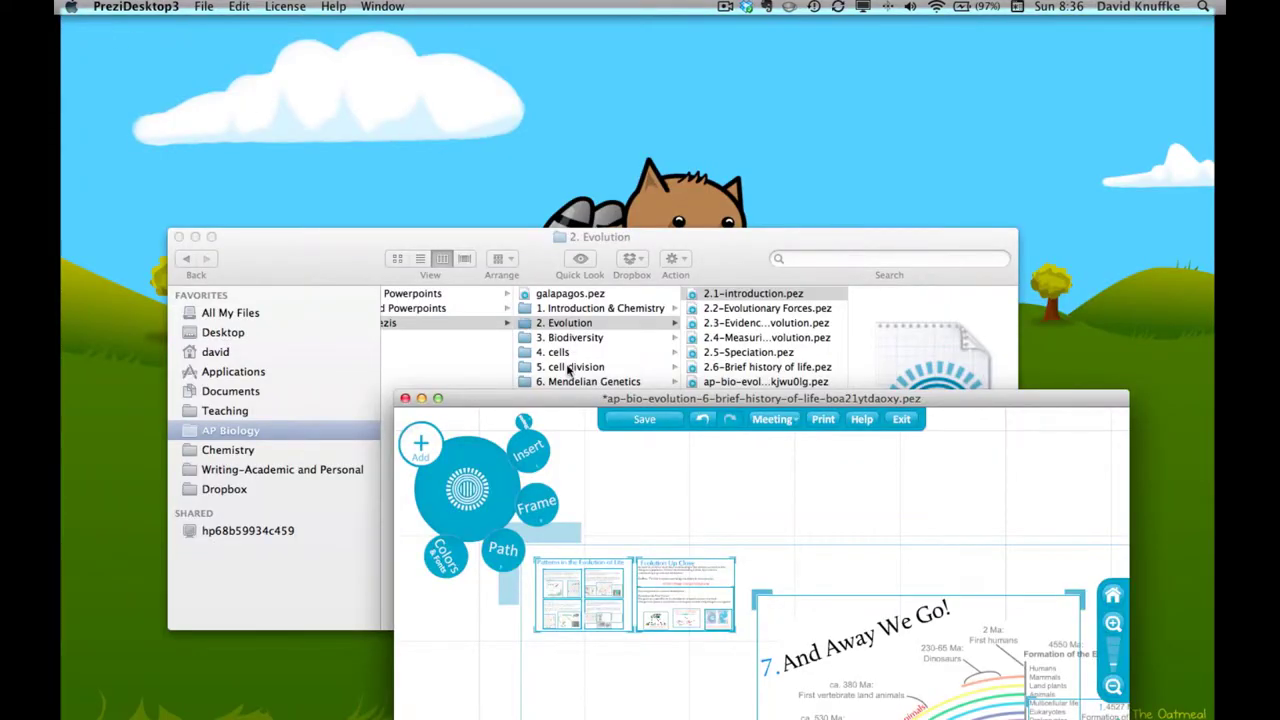
left_click(438, 399)
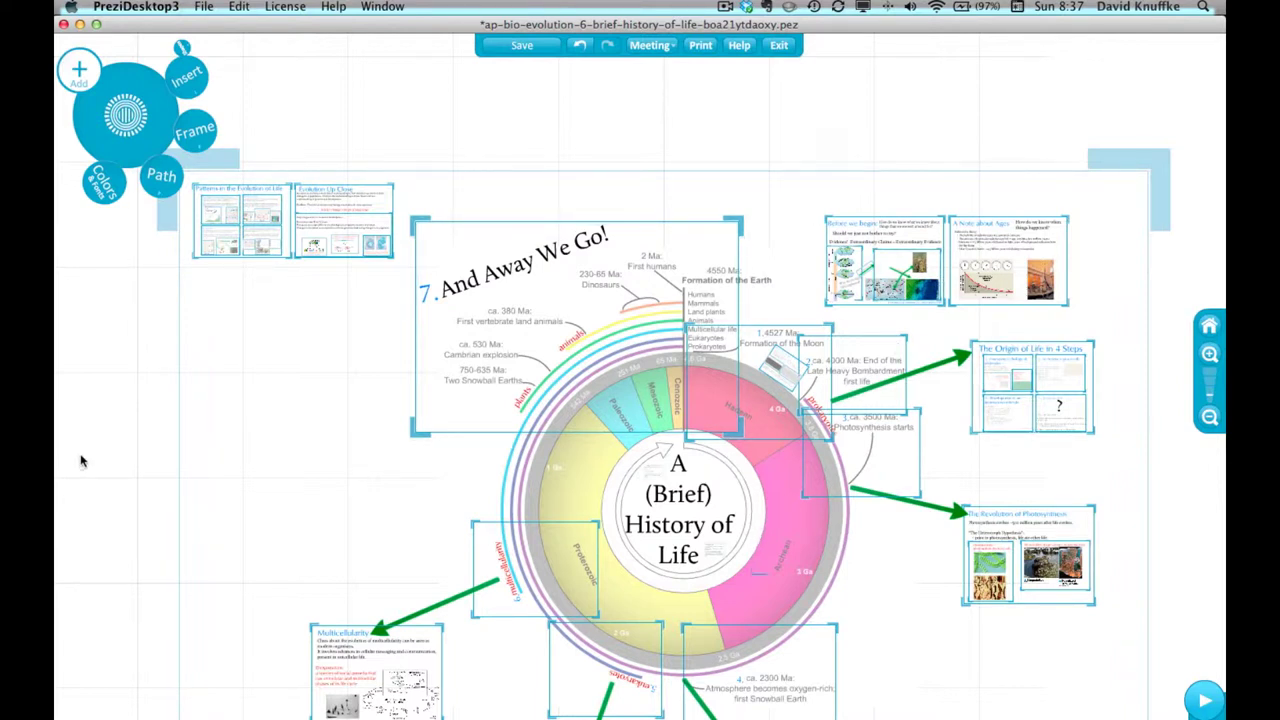
- Open the Theme Wizard and examine its background, logo, font and color settings in both wizard and manual modes
left_click(104, 192)
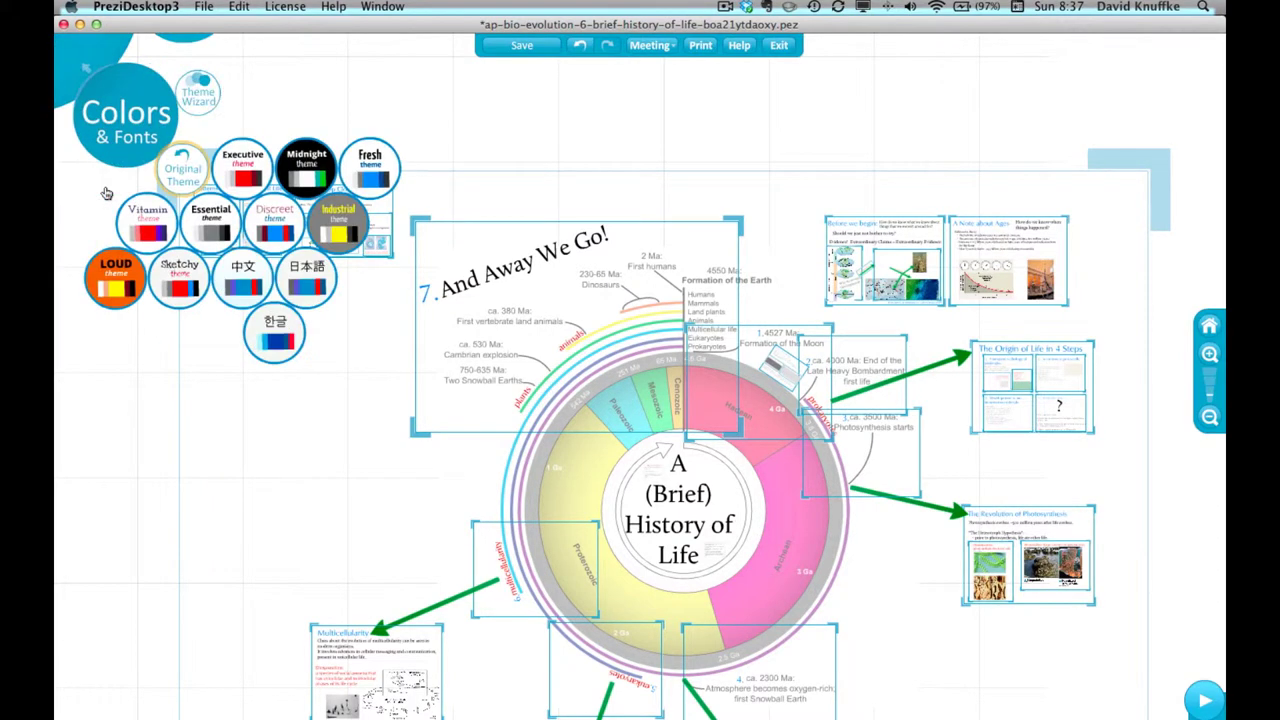
left_click(198, 93)
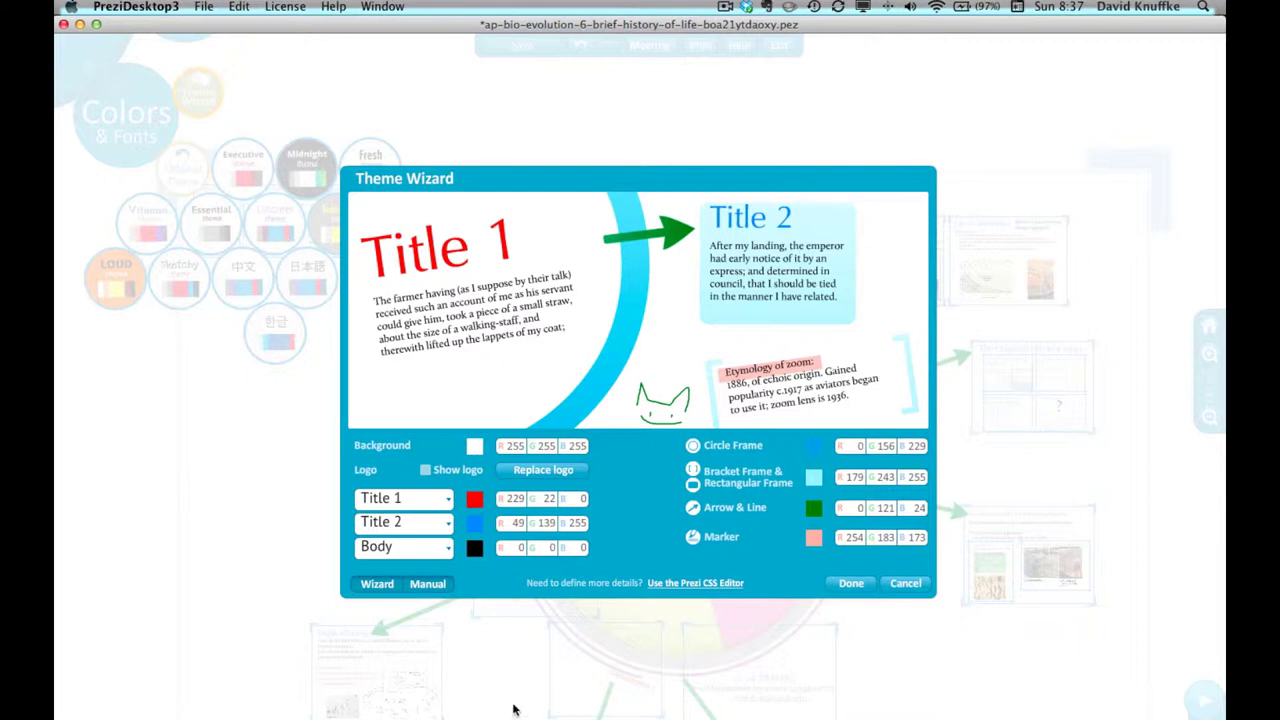
left_click(388, 585)
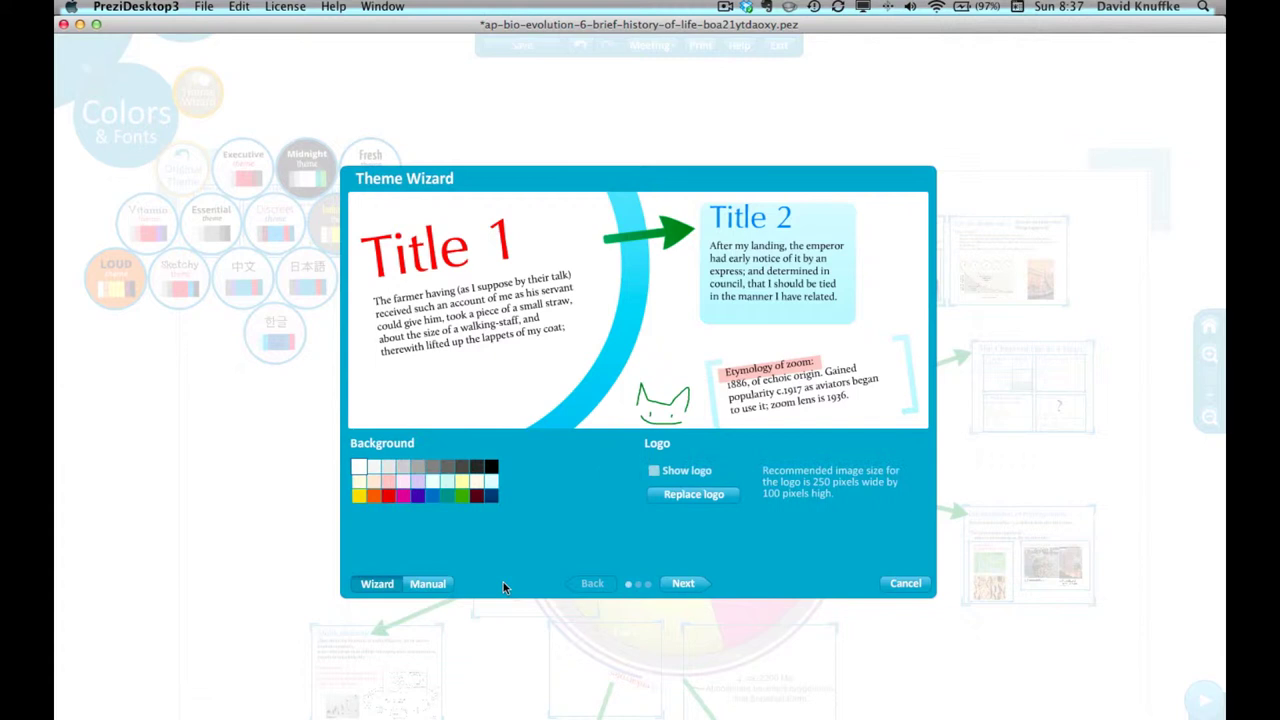
left_click(670, 584)
left_click(672, 584)
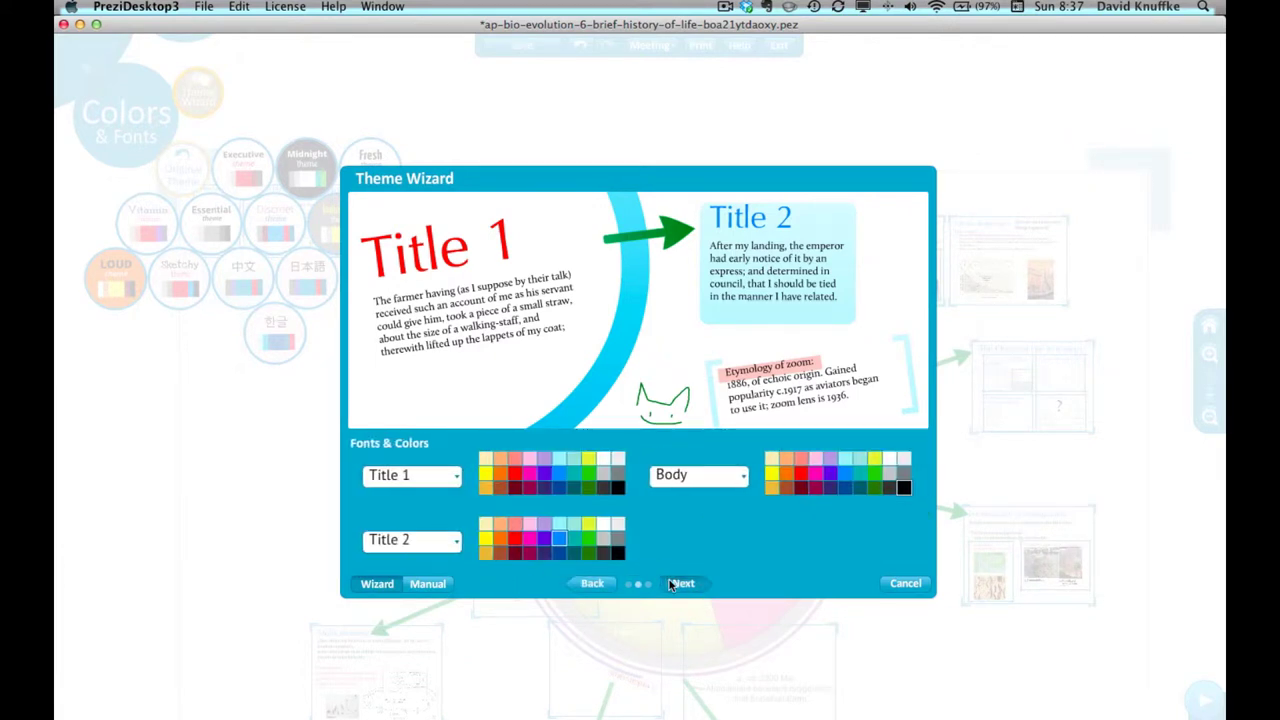
left_click(601, 586)
left_click(598, 586)
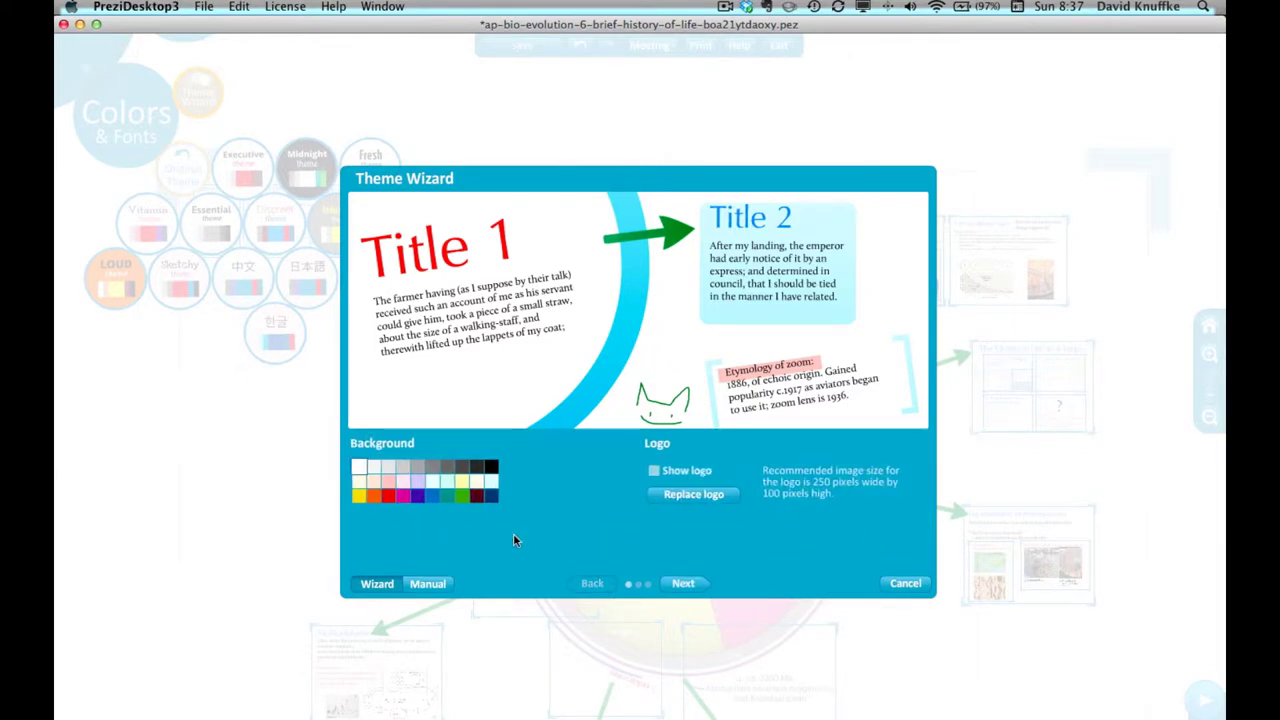
left_click(418, 585)
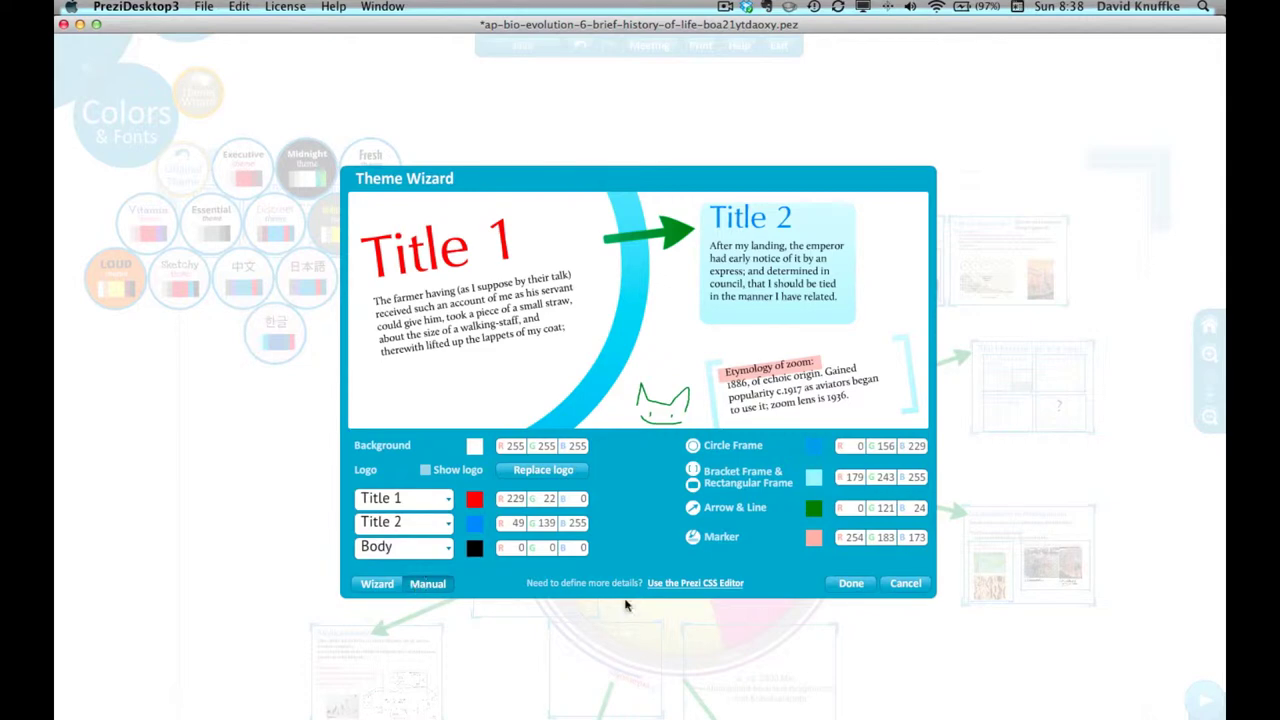
- Open the Prezi CSS editor and go through the theme code, selecting it from the font definitions through the line-arrow styles
left_click(691, 584)
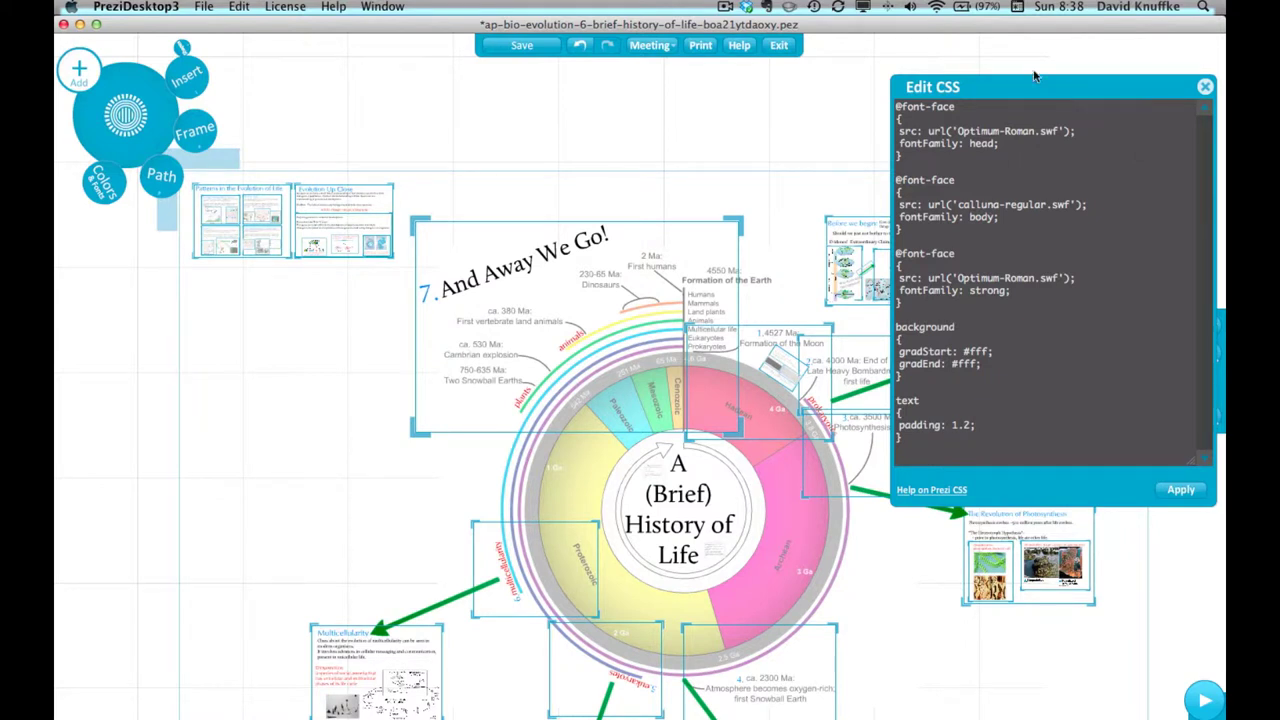
left_click_drag(1090, 99, 1051, 77)
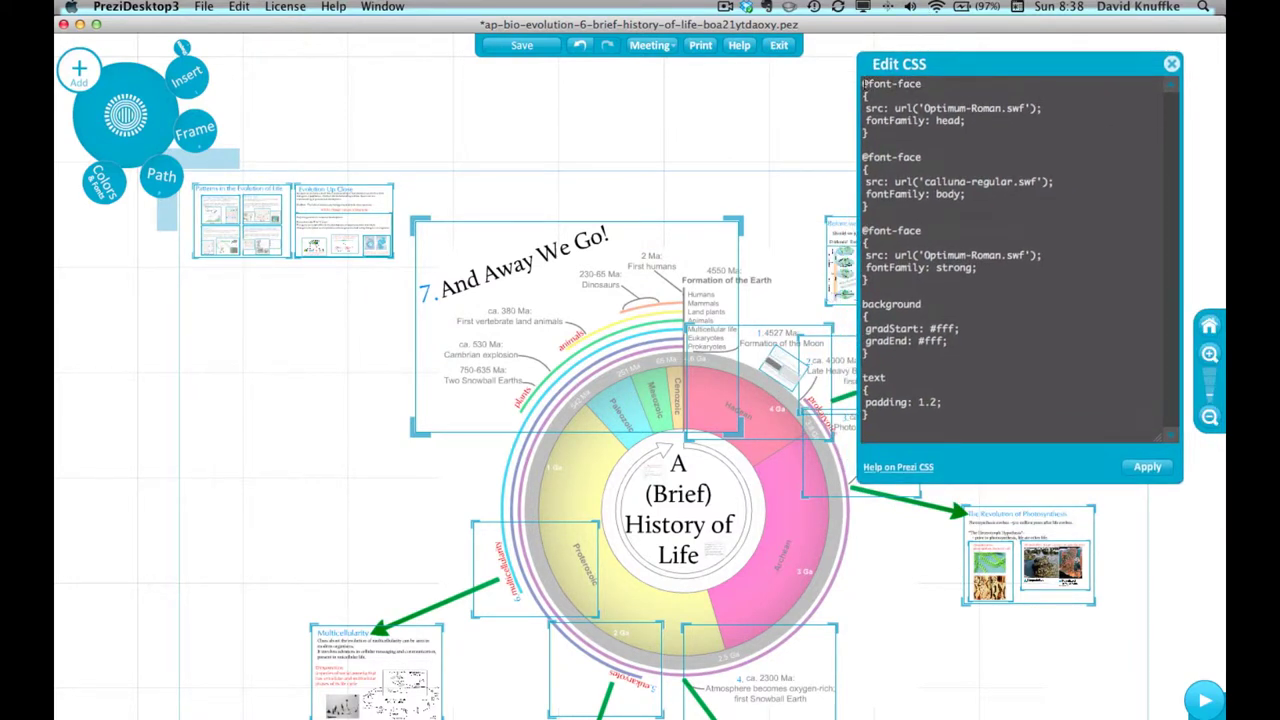
left_click_drag(864, 83, 956, 675)
scroll(1015, 255, "down", 10)
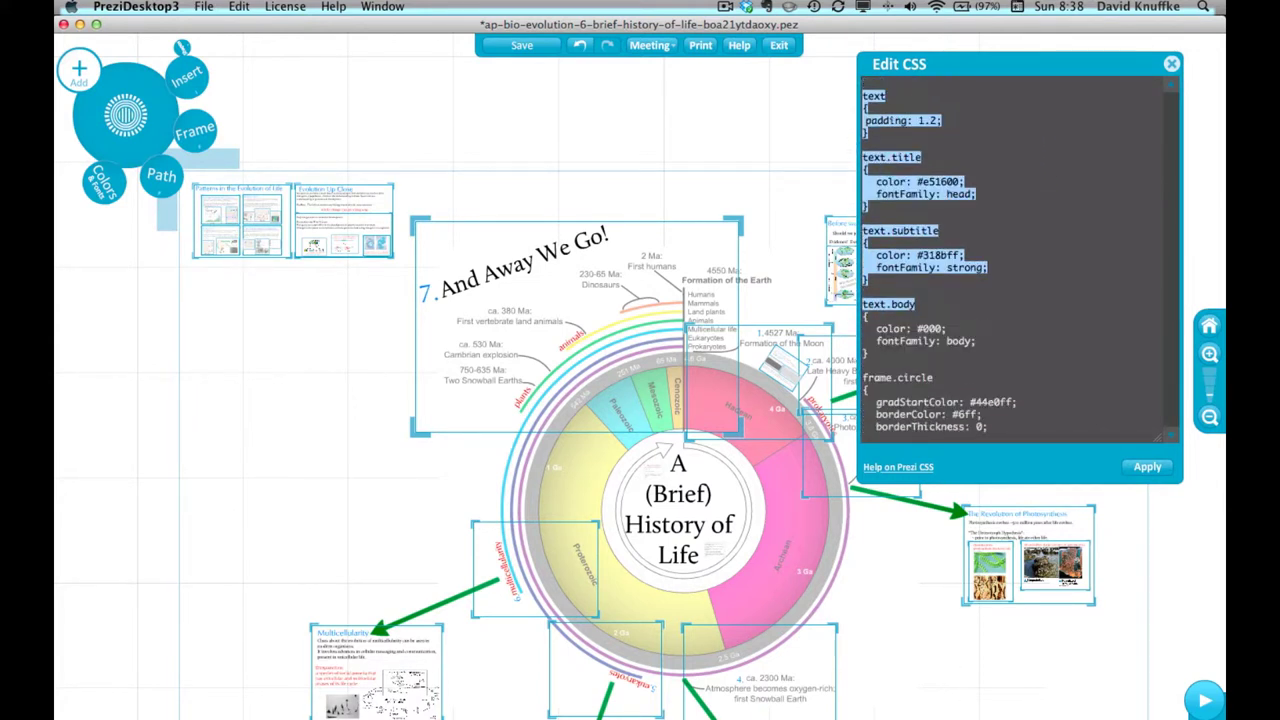
scroll(1015, 255, "down", 5)
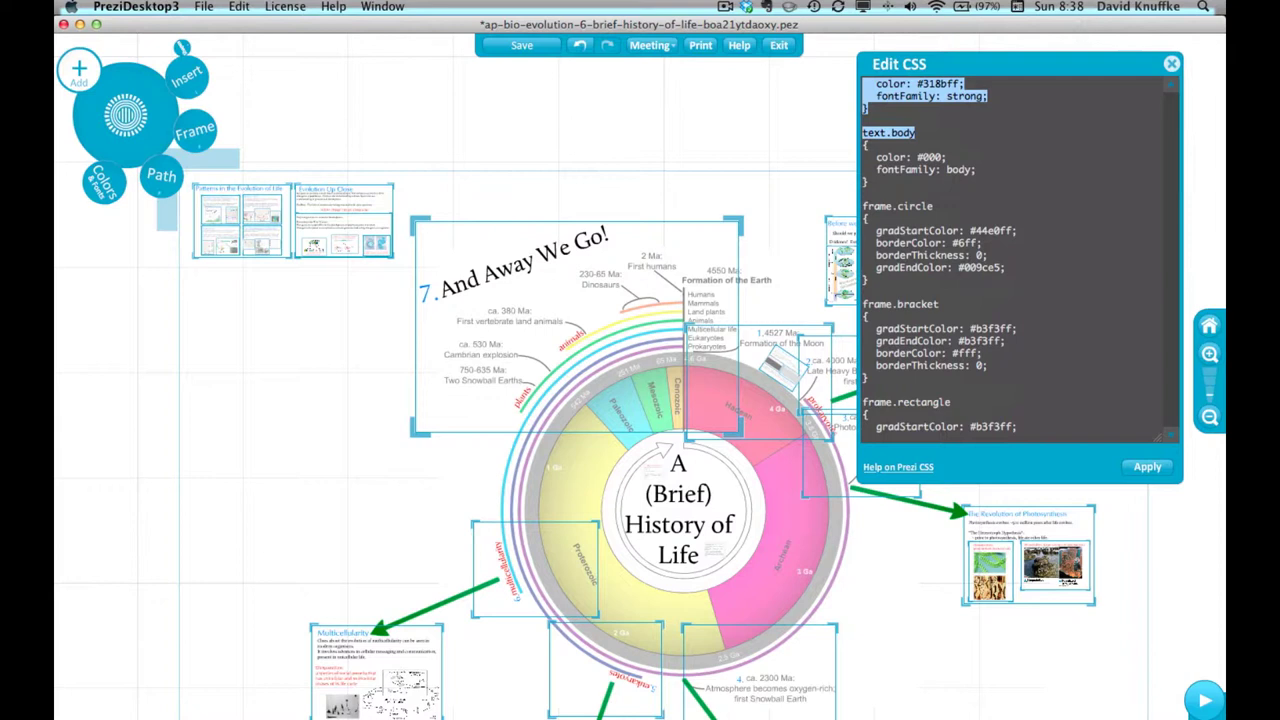
scroll(1015, 255, "down", 5)
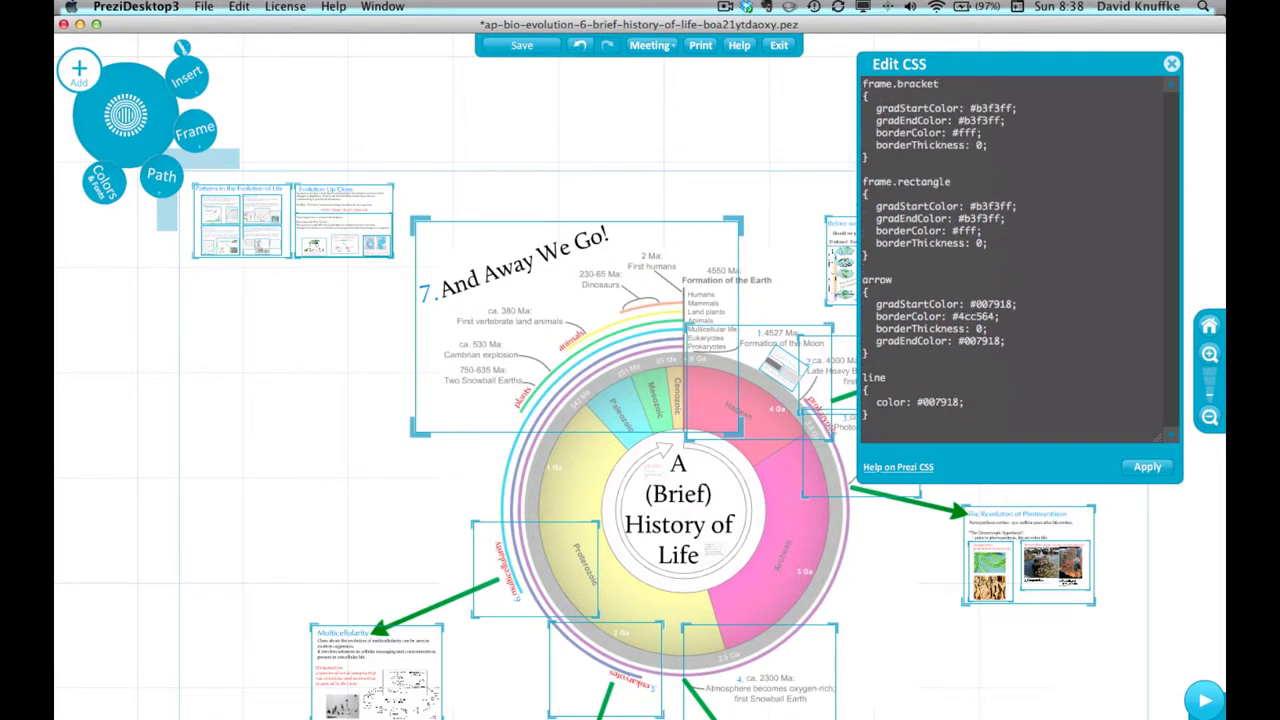
left_click_drag(1015, 255, 1010, 718)
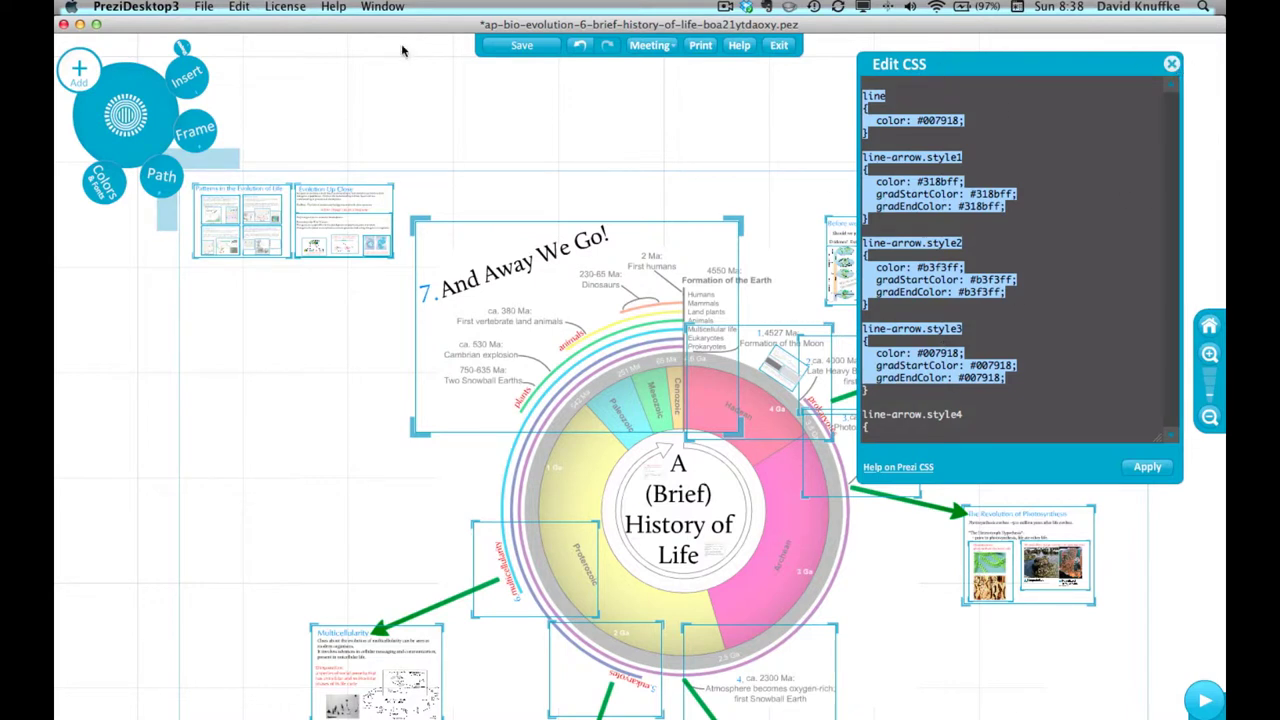
- Close the CSS editor and close the evolution prezi without saving its changes
left_click(235, 7)
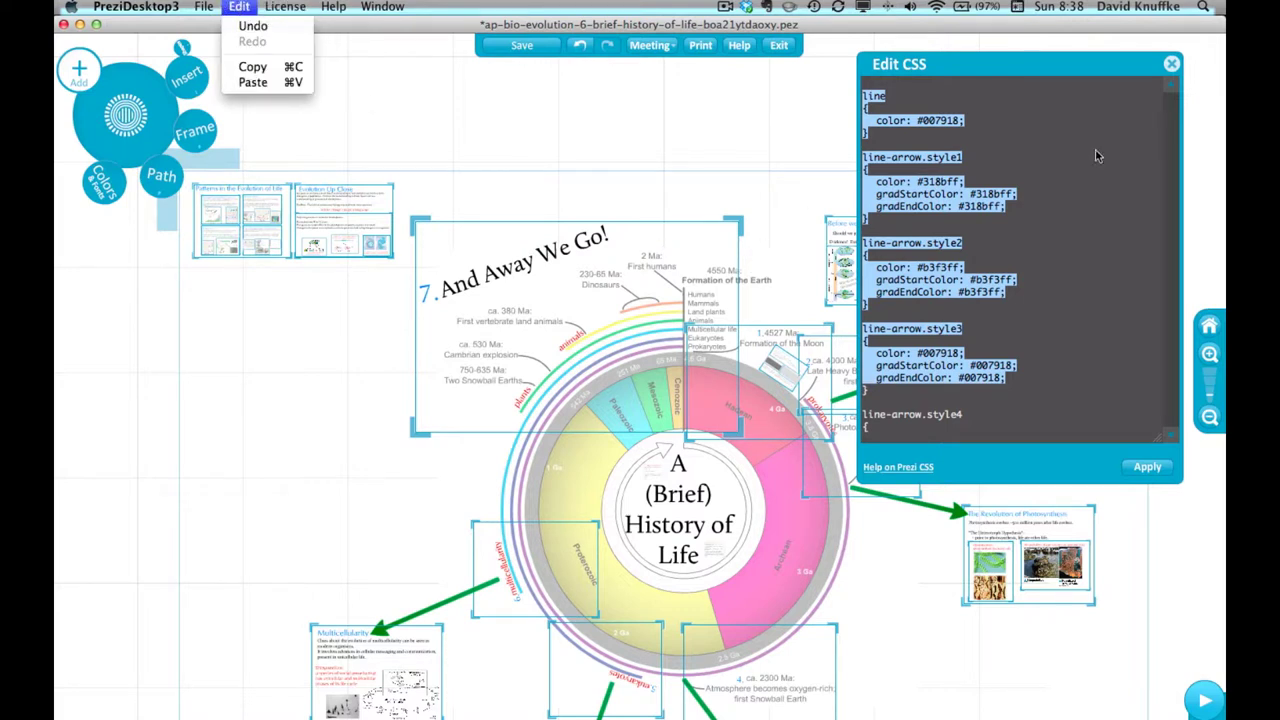
left_click(1172, 64)
left_click(1172, 64)
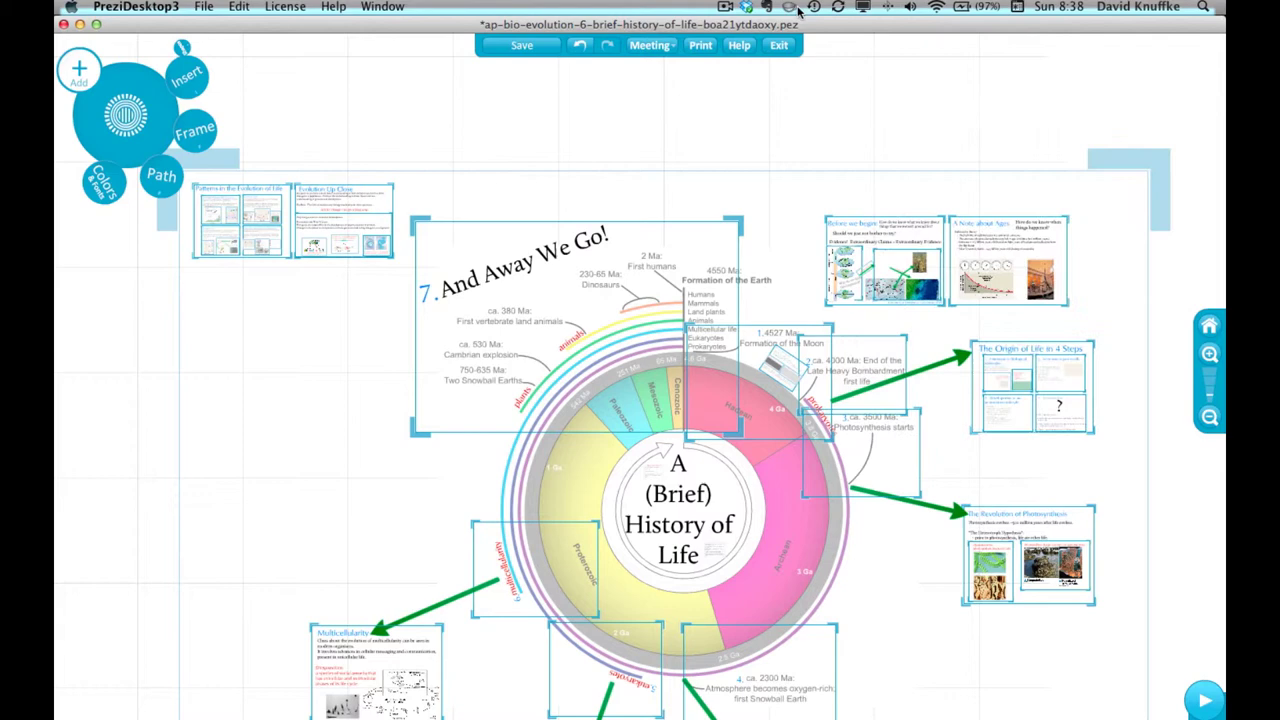
left_click(64, 24)
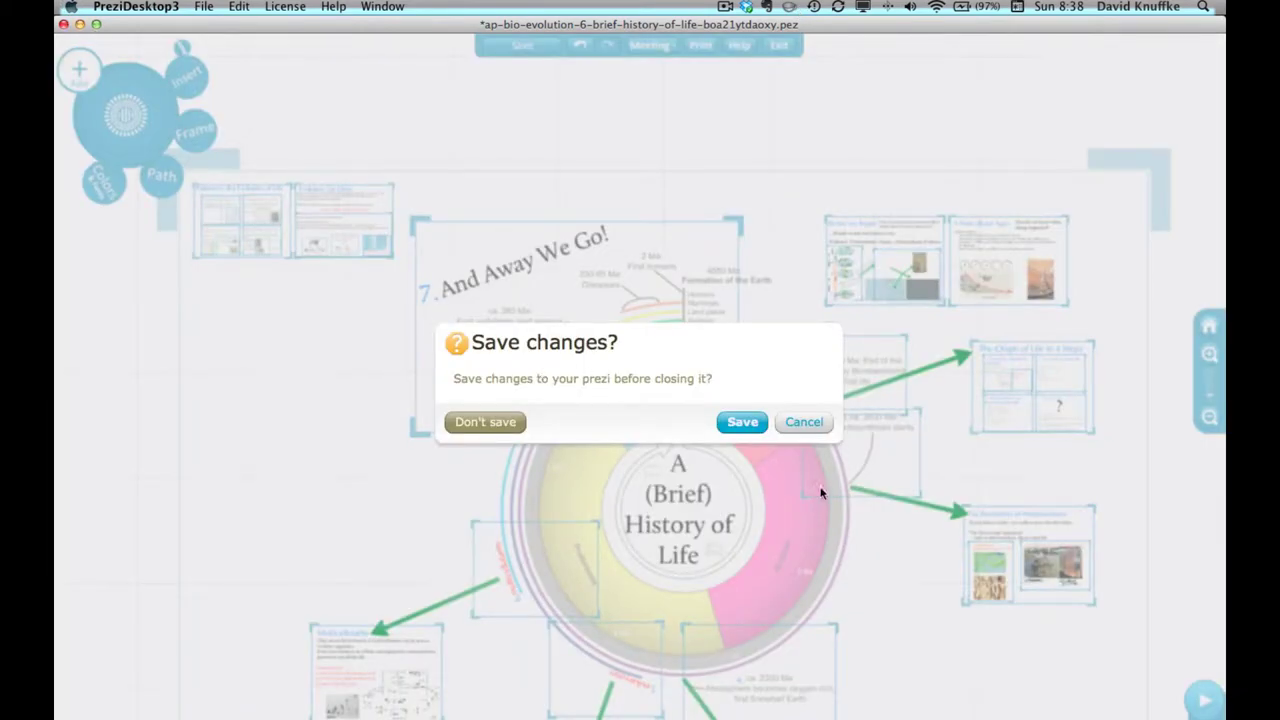
left_click(485, 422)
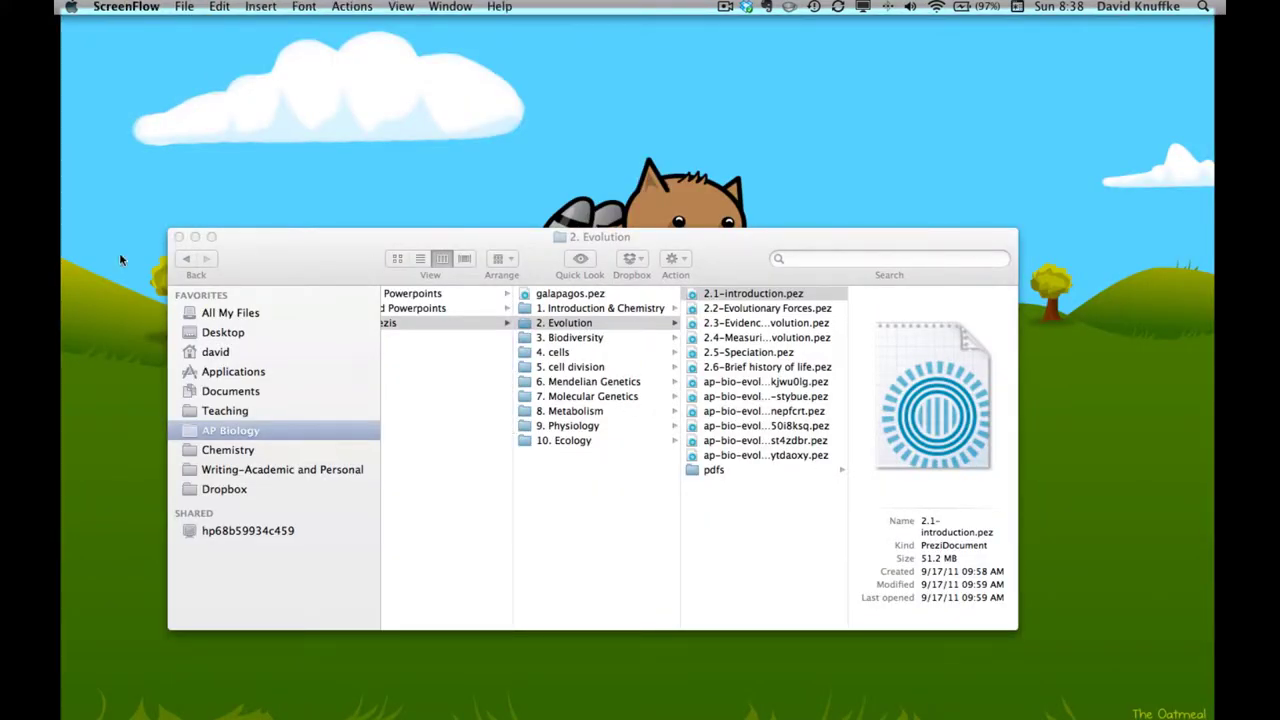
- Start gedit and open the evolution.css file stored in the Desktop folder
mouse_move(60, 600)
key("F4")
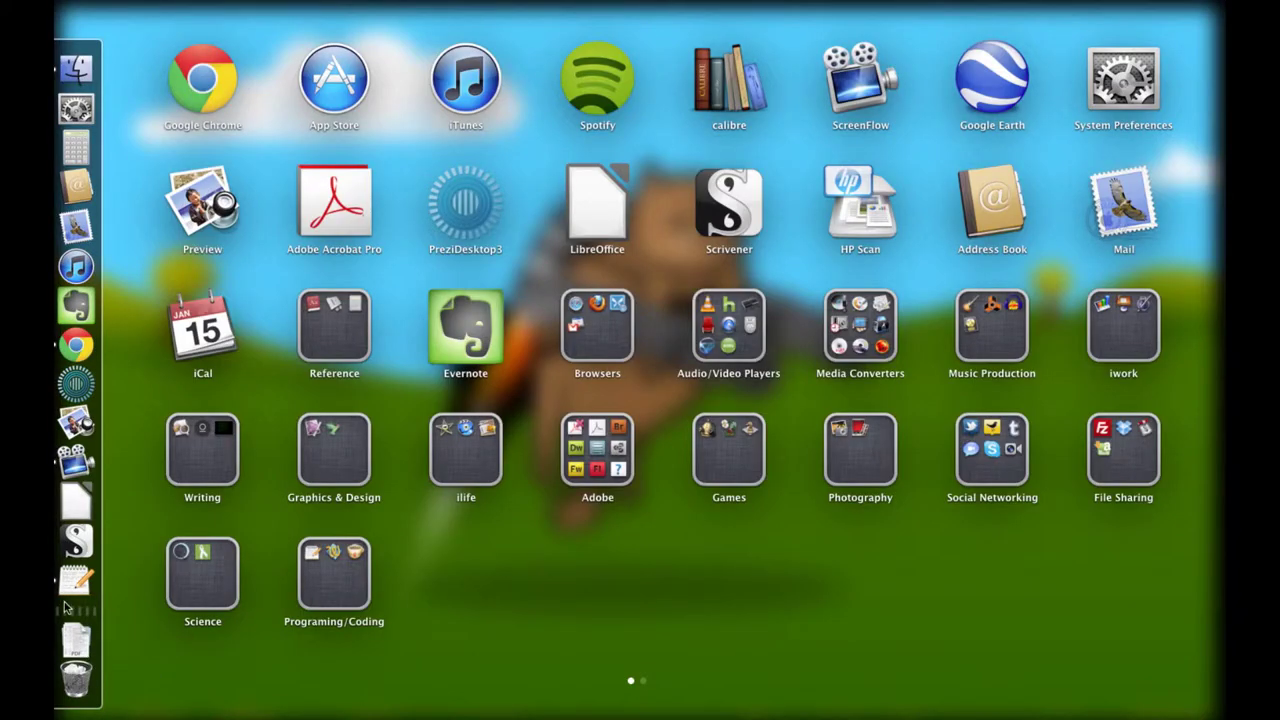
left_click(74, 588)
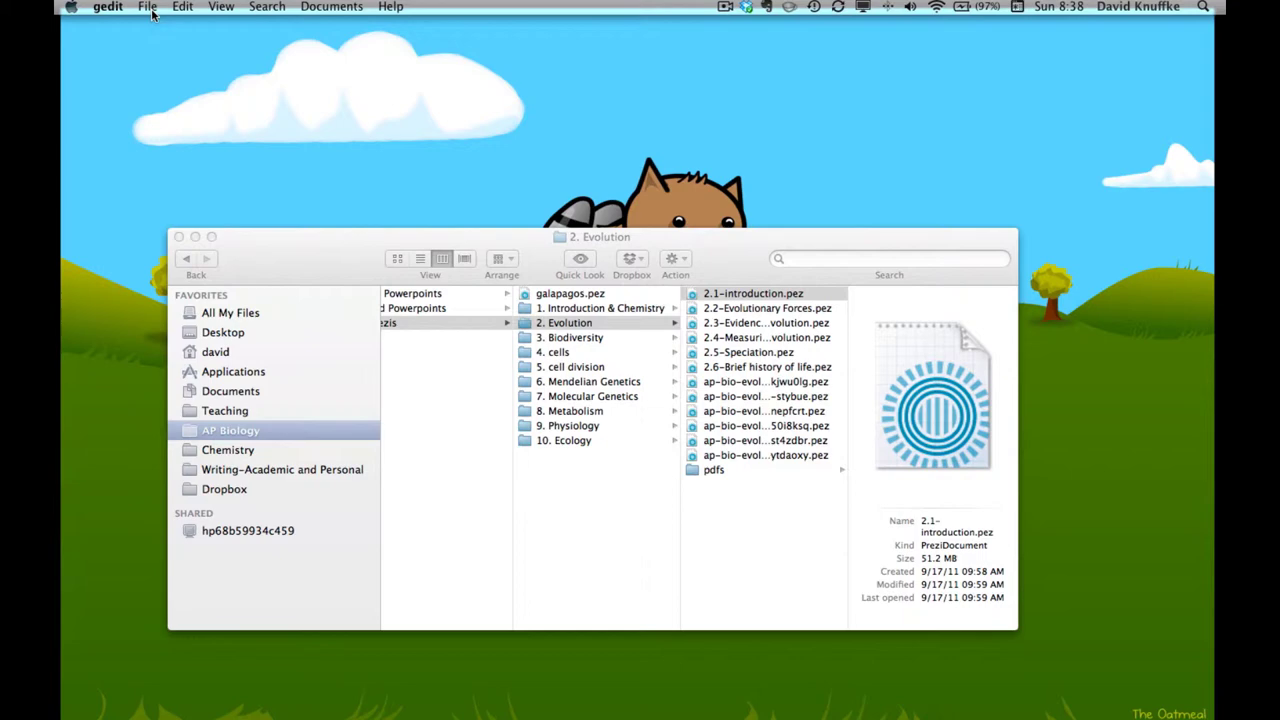
left_click(227, 338)
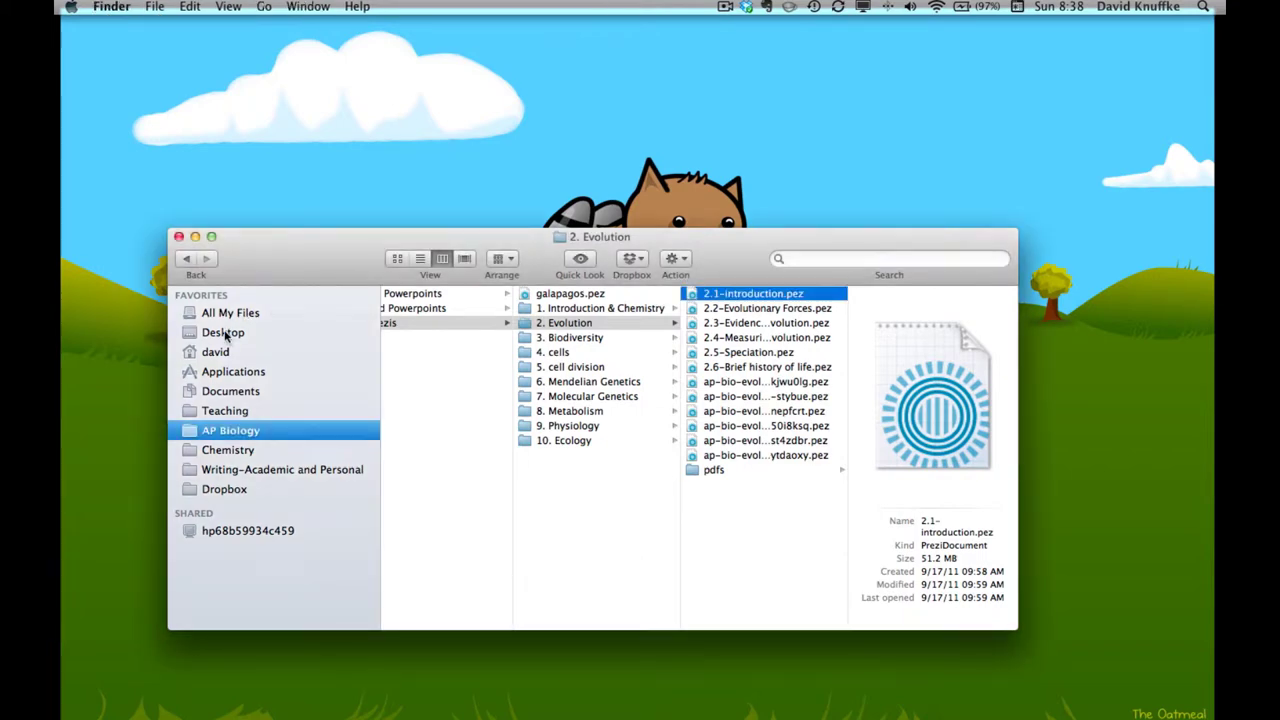
left_click(227, 336)
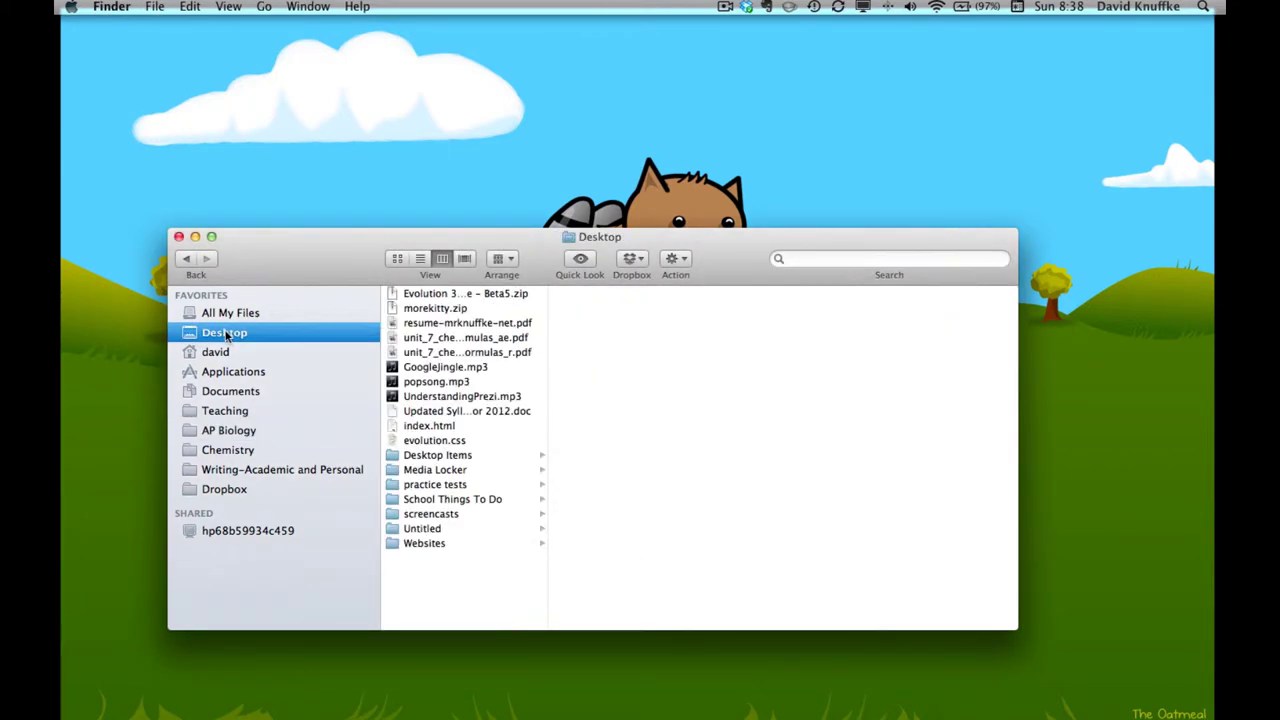
double_click(451, 441)
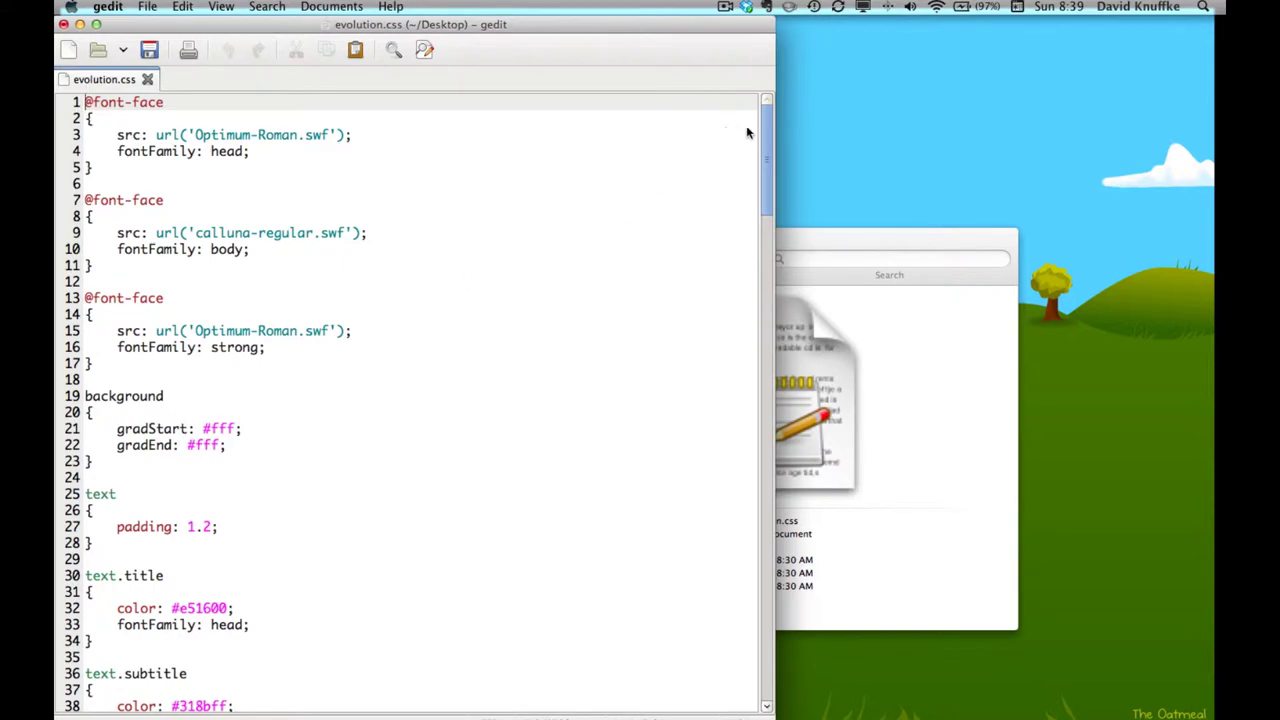
mouse_move(764, 128)
left_mouse_down()
mouse_move(774, 496)
mouse_move(762, 690)
mouse_move(786, 357)
mouse_move(768, 110)
left_mouse_up()
- Copy the entire code of evolution.css and close its window
left_click(178, 8)
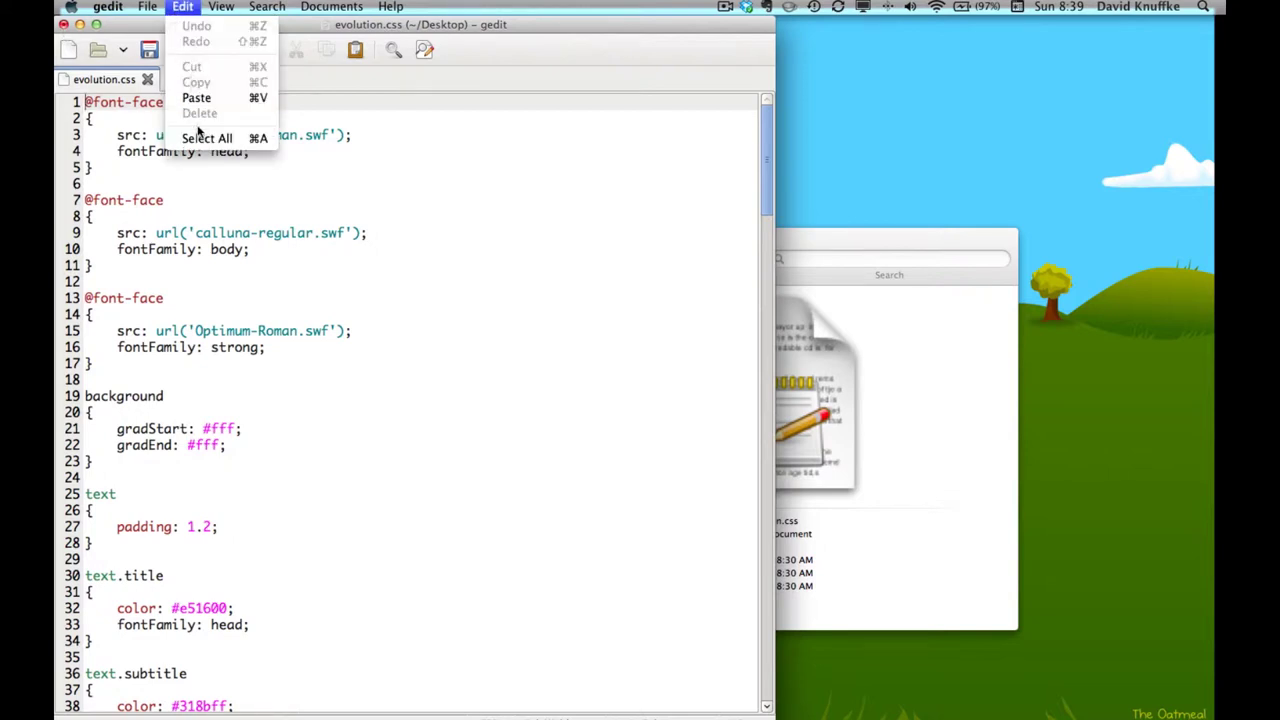
left_click(207, 138)
left_click(182, 7)
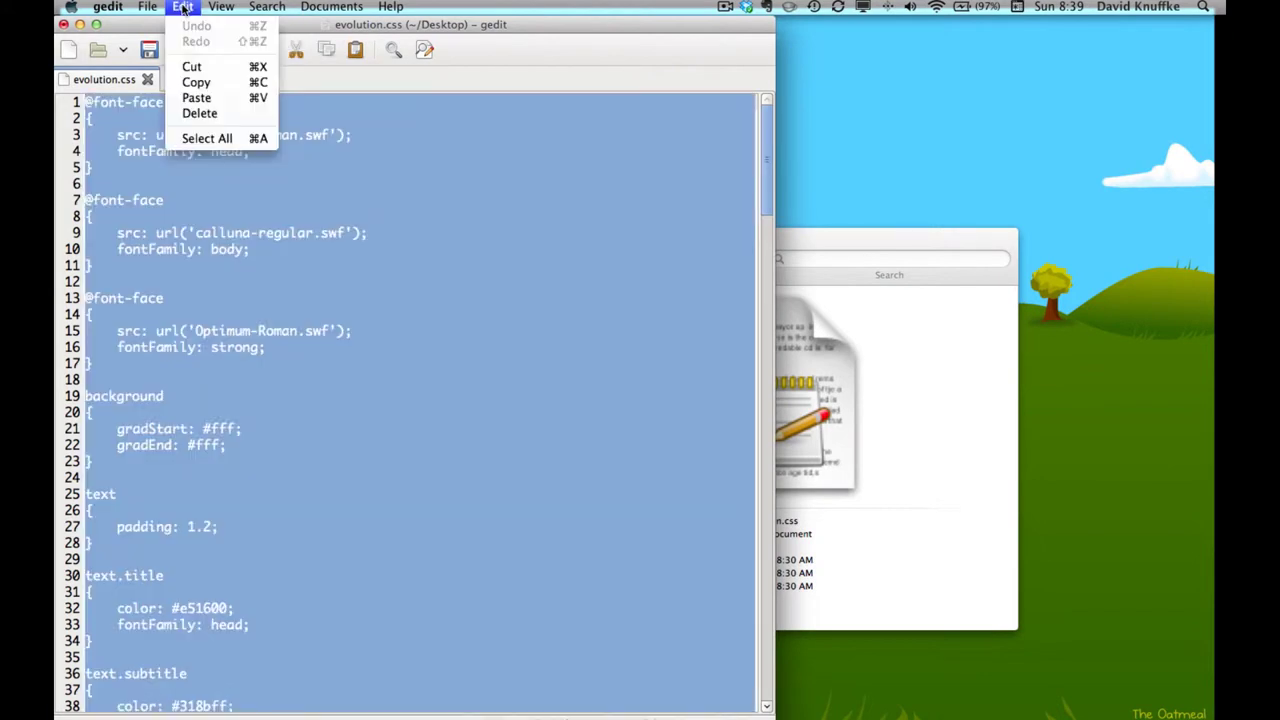
left_click(195, 81)
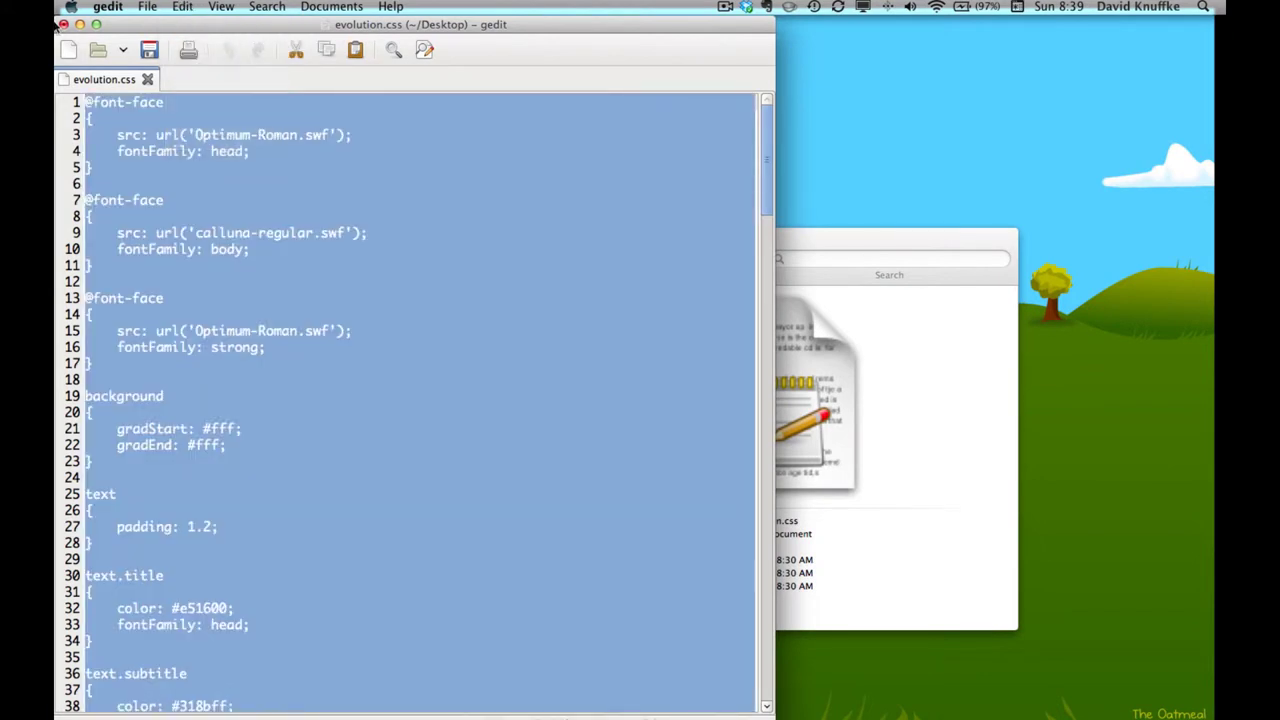
left_click(63, 24)
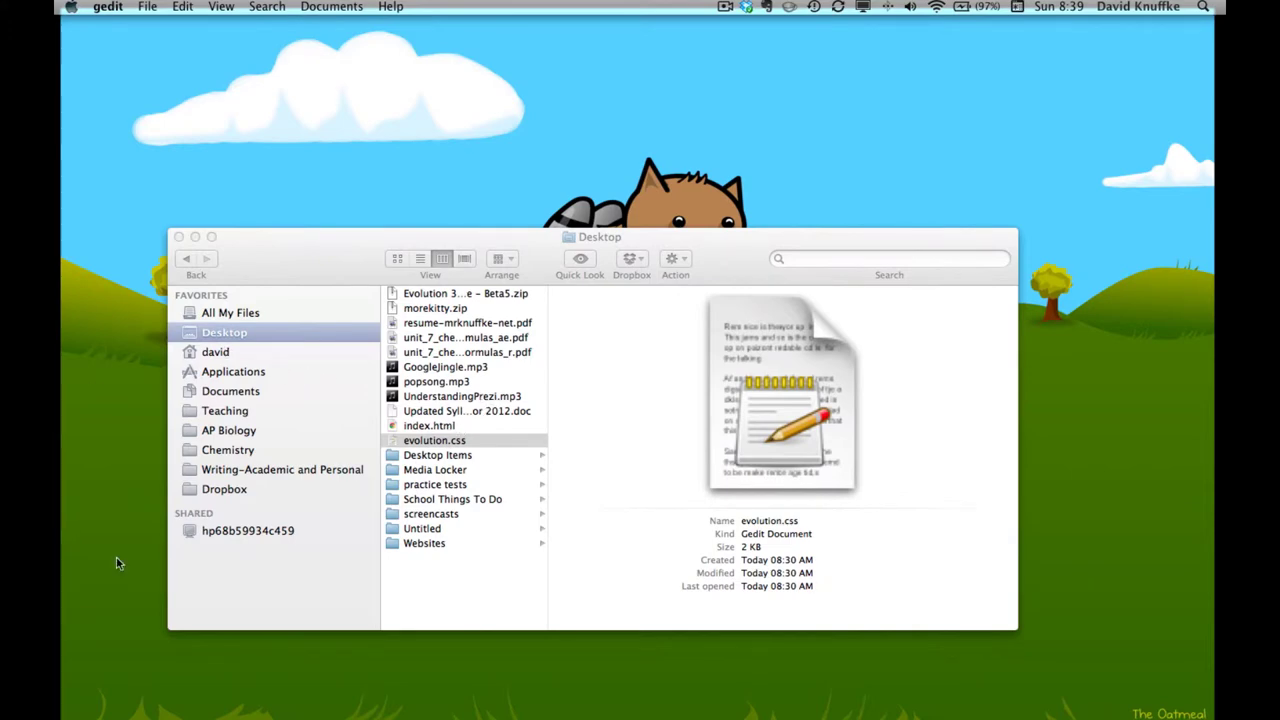
- Switch to Finder and open 2.1-introduction.pez from the AP Biology folder, under Presentations, Prezis, 2. Evolution
key("F4")
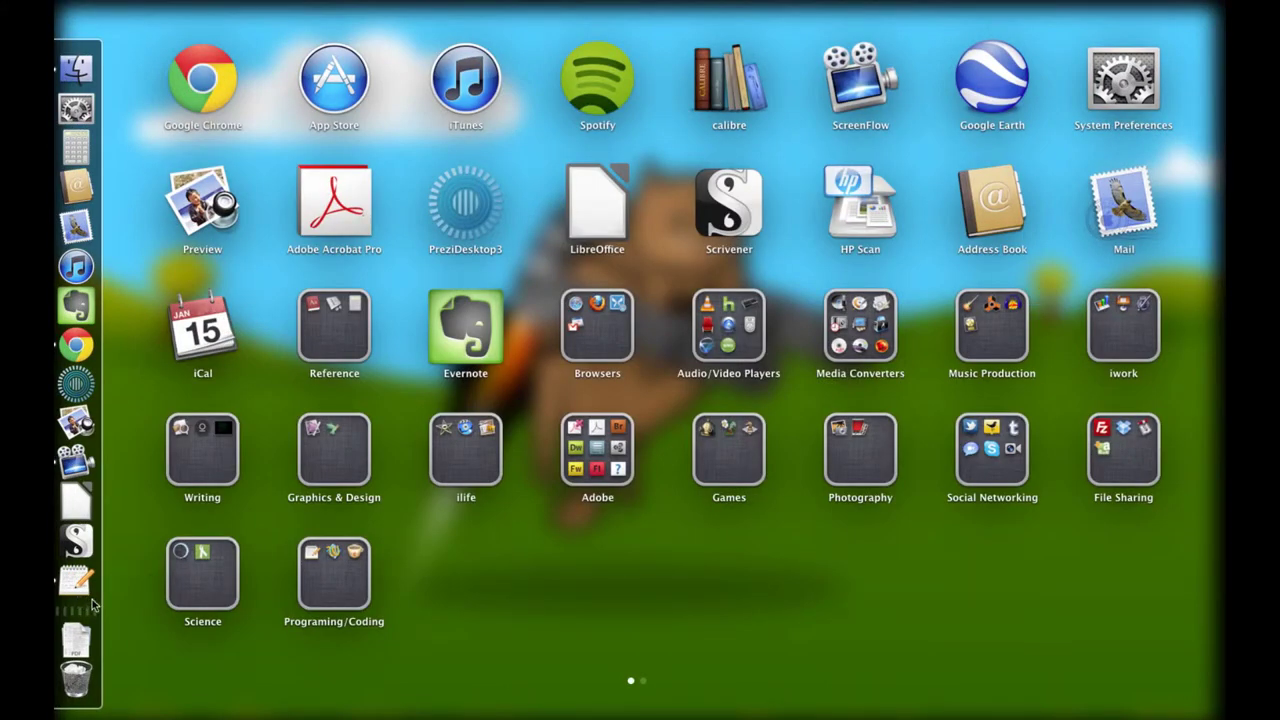
left_click(76, 67)
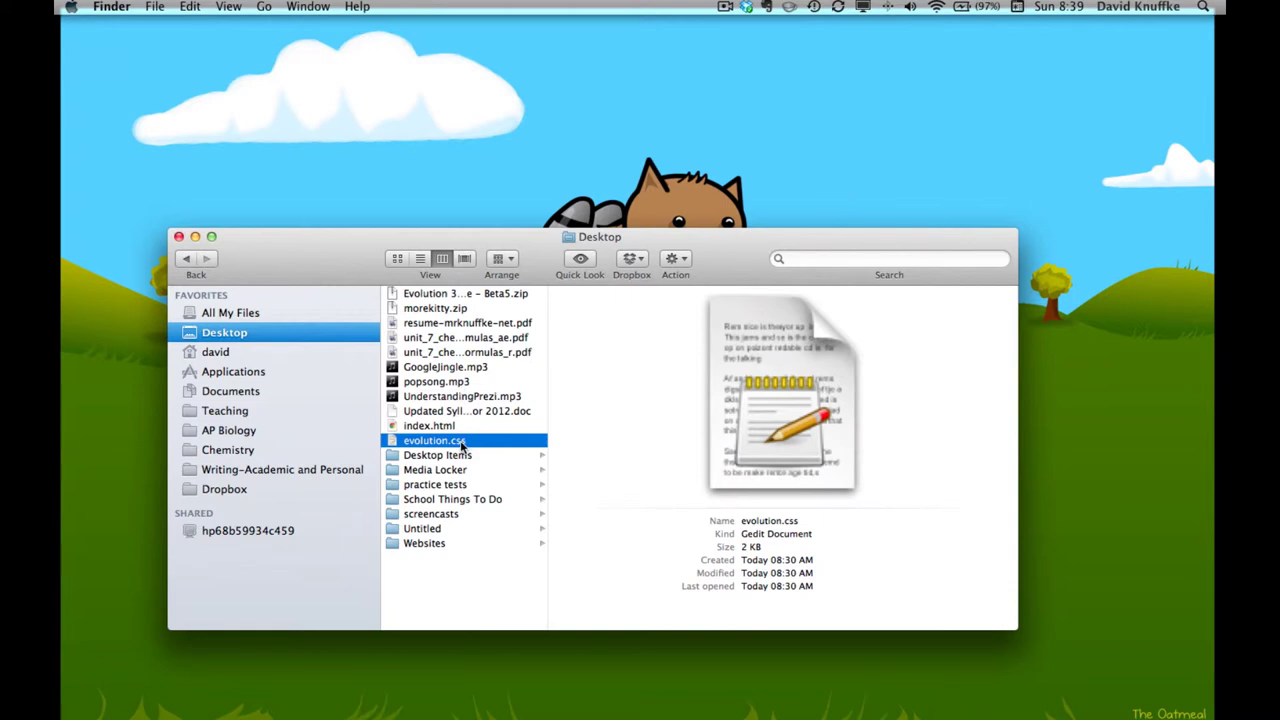
left_click(240, 432)
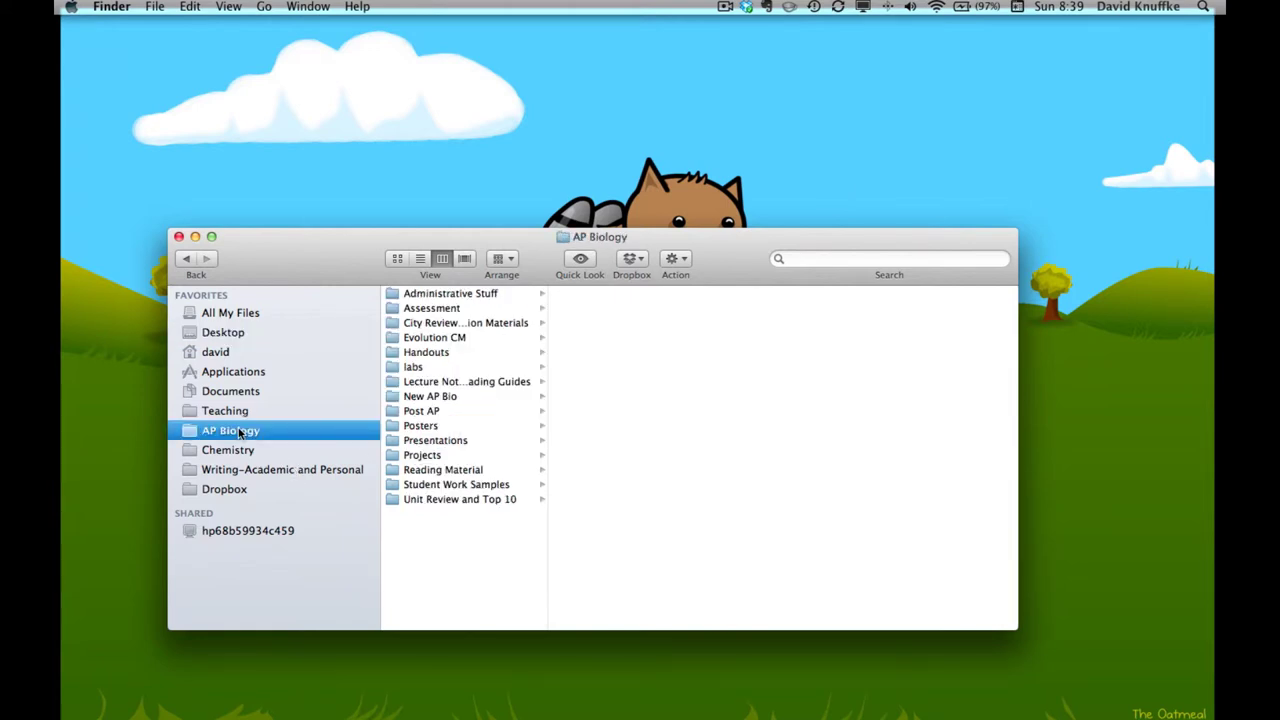
left_click(462, 441)
left_click(595, 324)
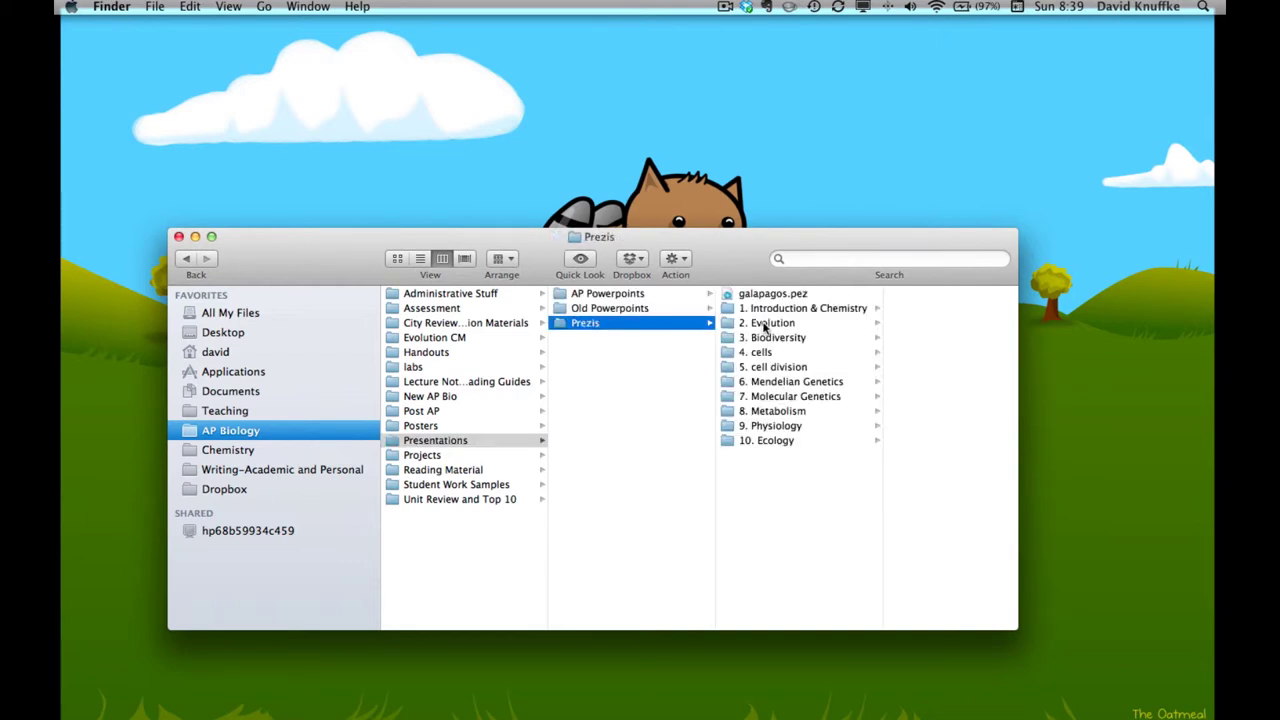
left_click(767, 325)
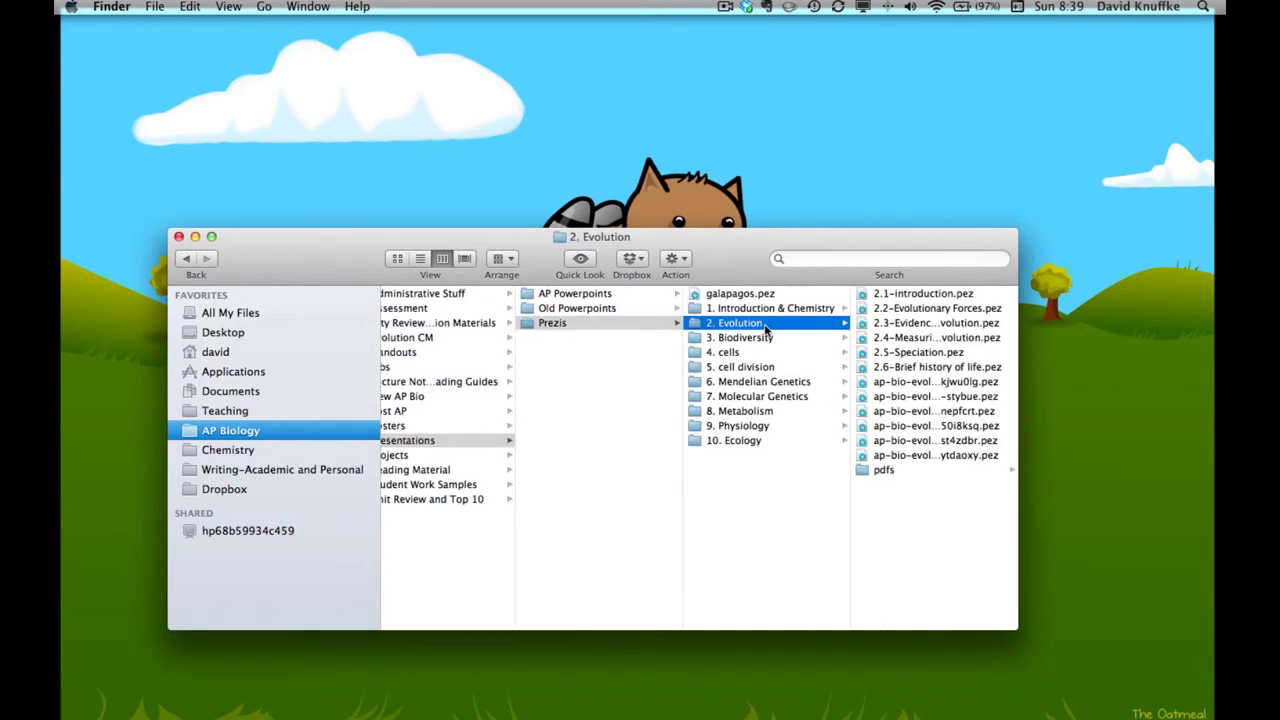
double_click(894, 298)
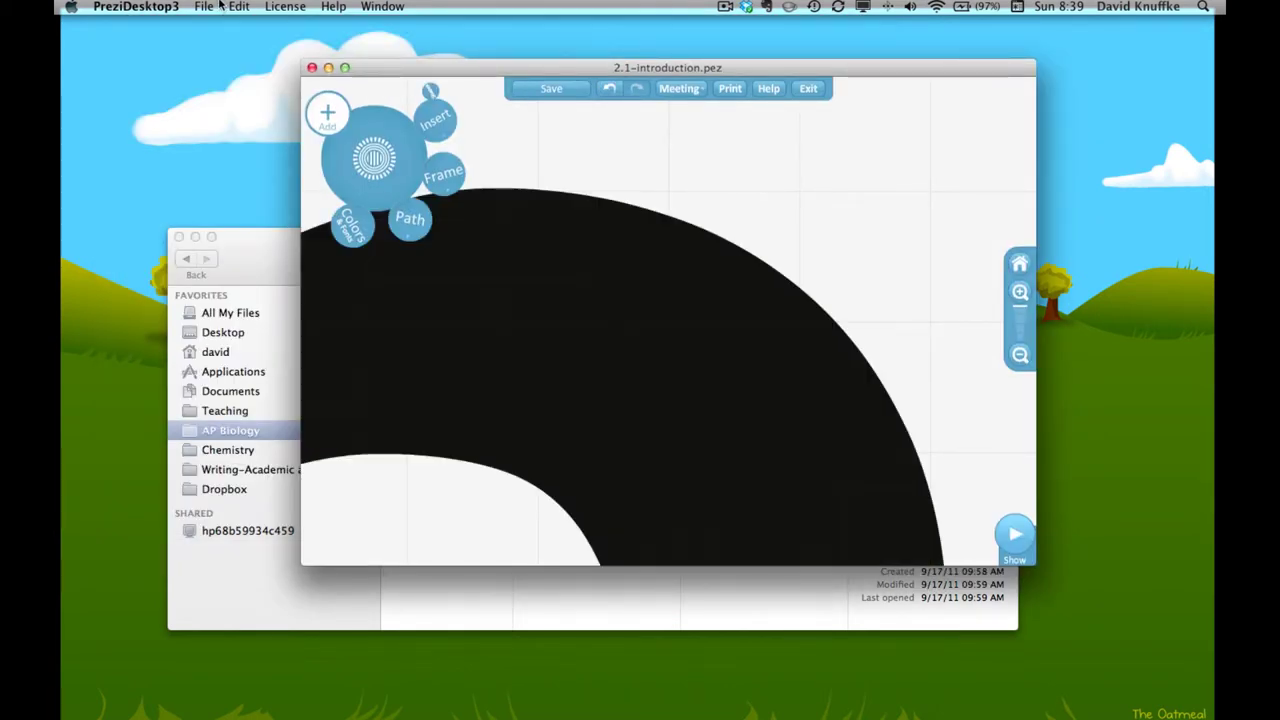
- Enlarge the prezi window and open the Prezi CSS editor from the Theme Wizard's manual settings
left_click(345, 68)
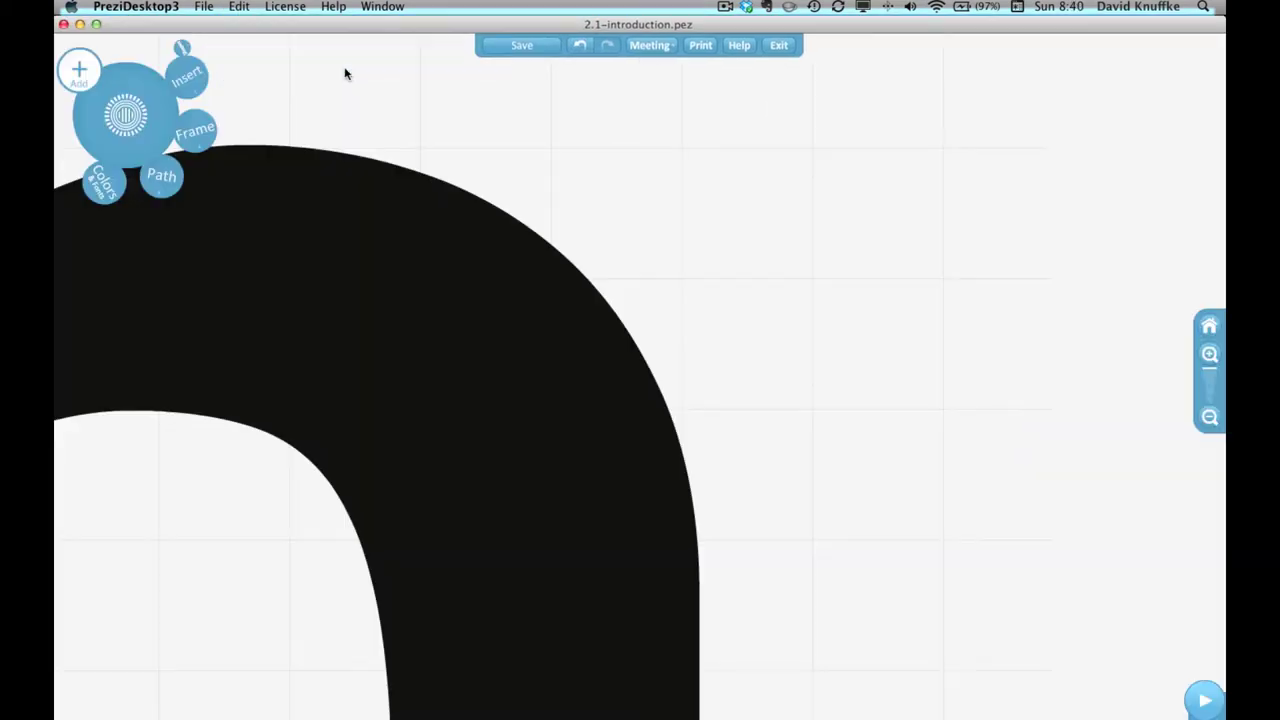
left_click(104, 192)
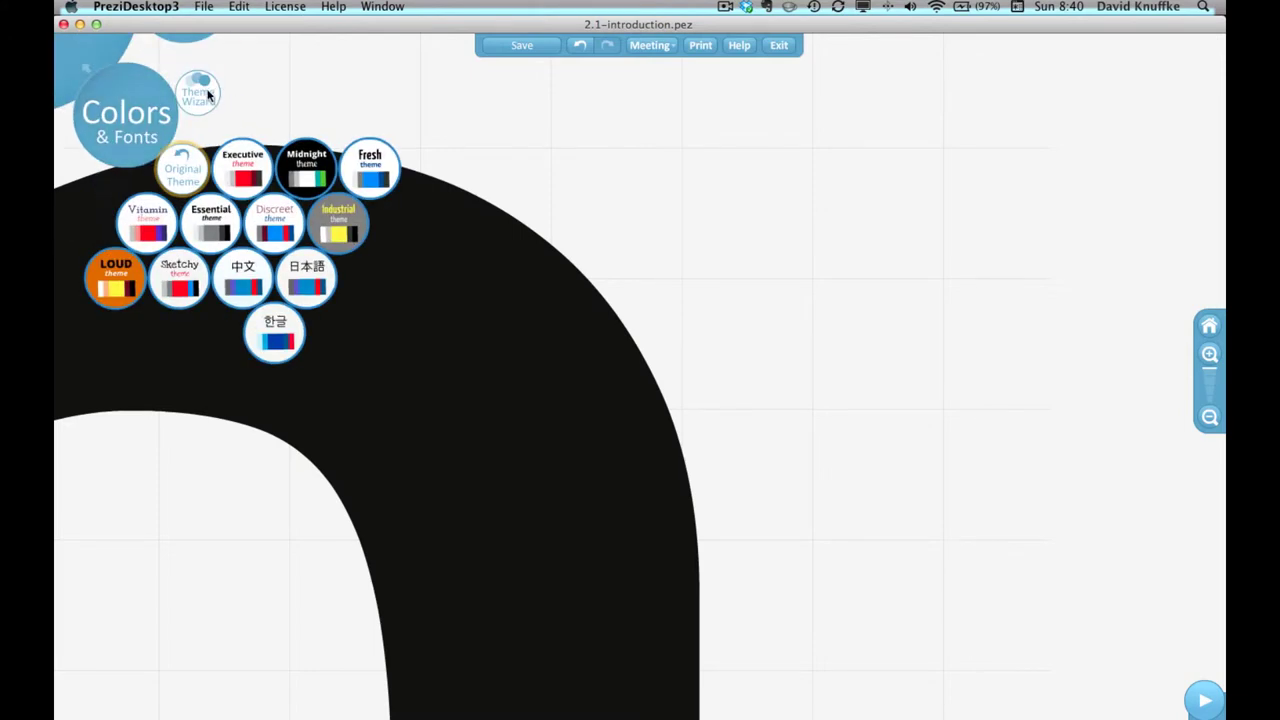
left_click(208, 95)
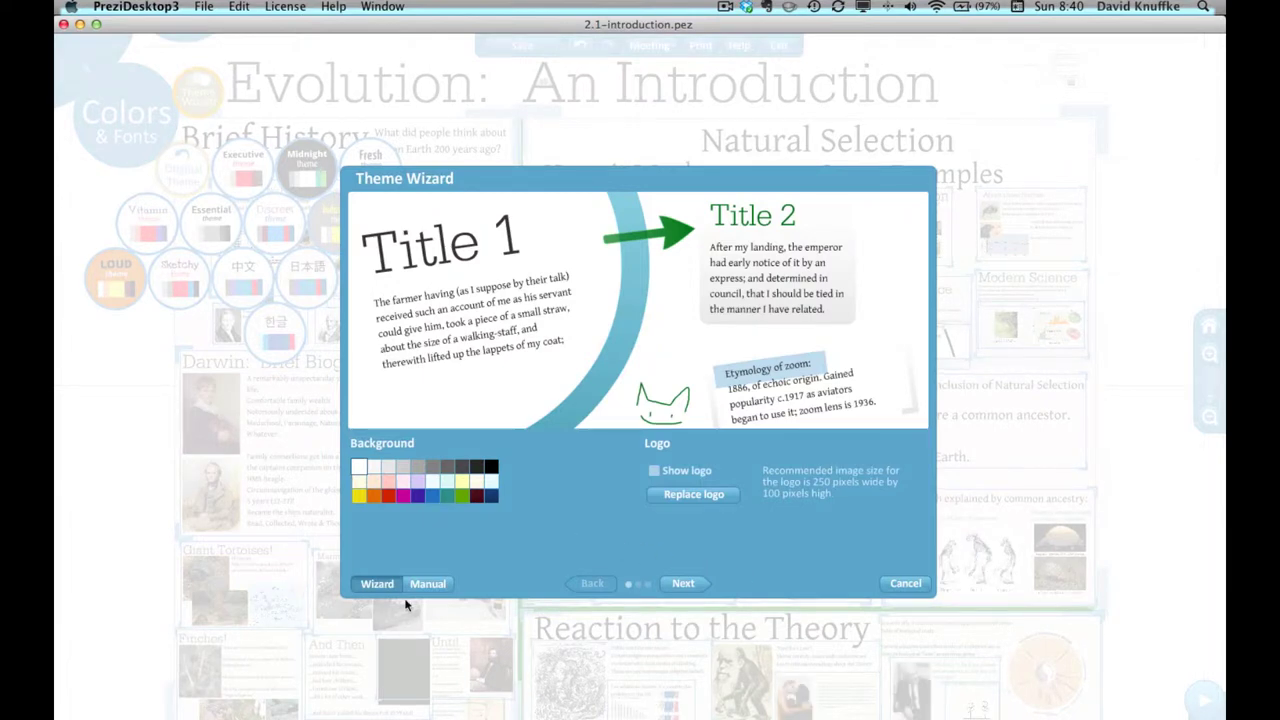
left_click(415, 584)
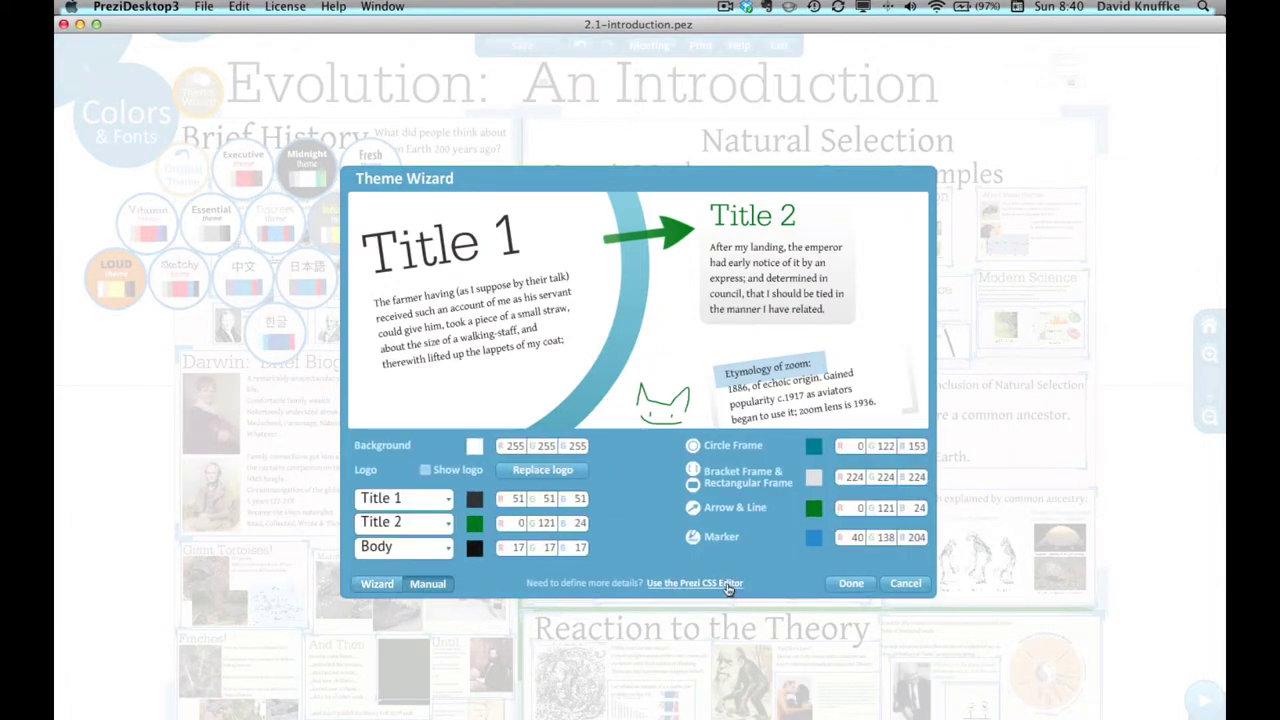
left_click(726, 584)
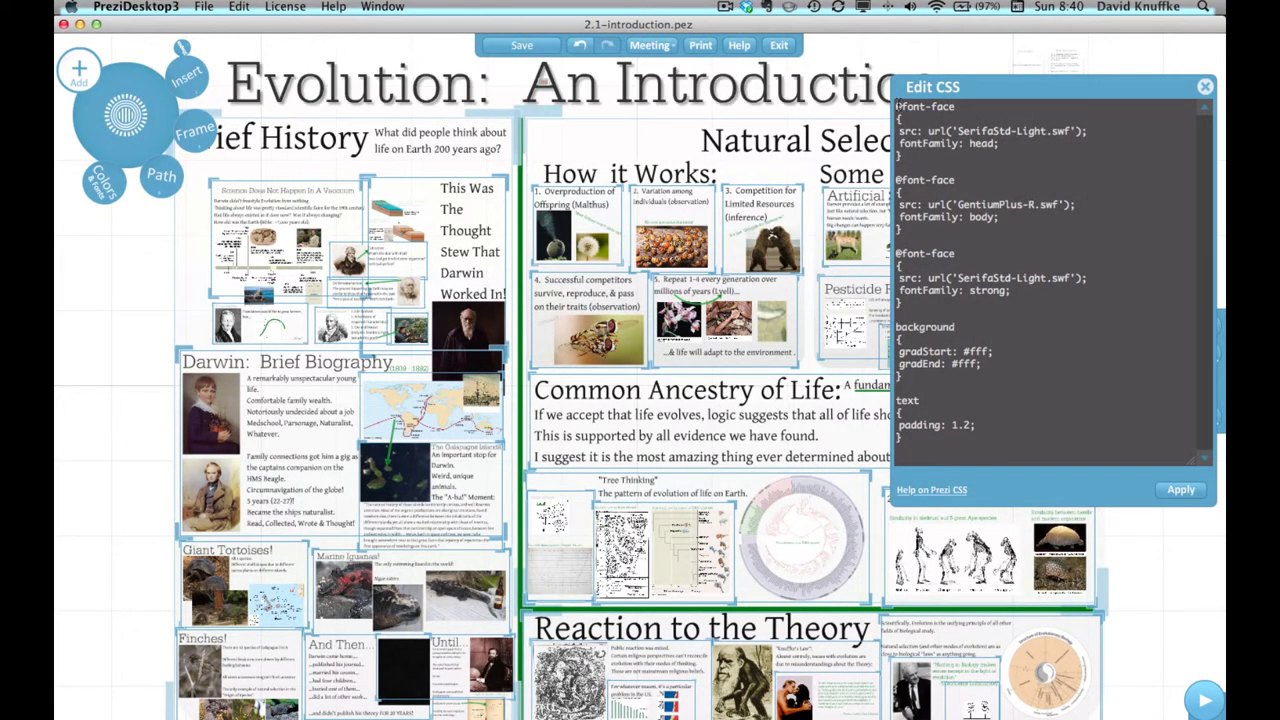
- Replace the entire existing CSS code of 2.1-introduction.pez with the code copied from evolution.css
left_click_drag(897, 104, 1147, 638)
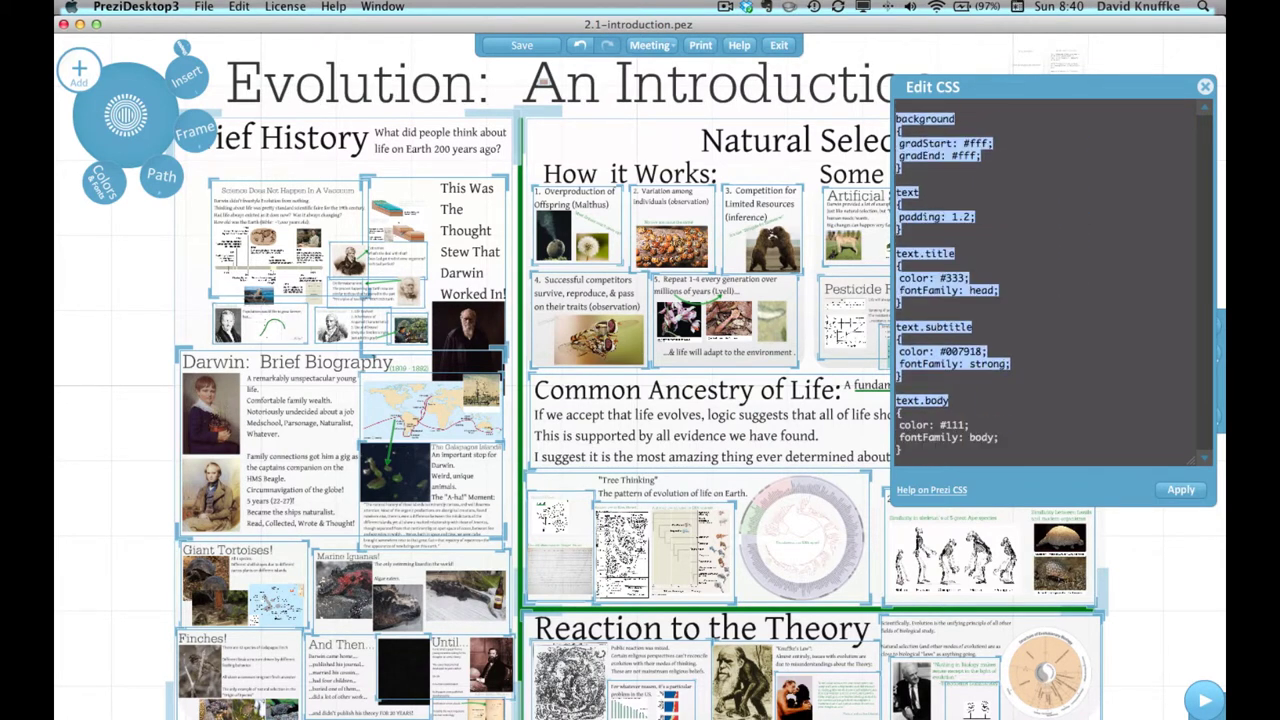
scroll(1050, 280, "down", 2)
scroll(1050, 280, "down", 6)
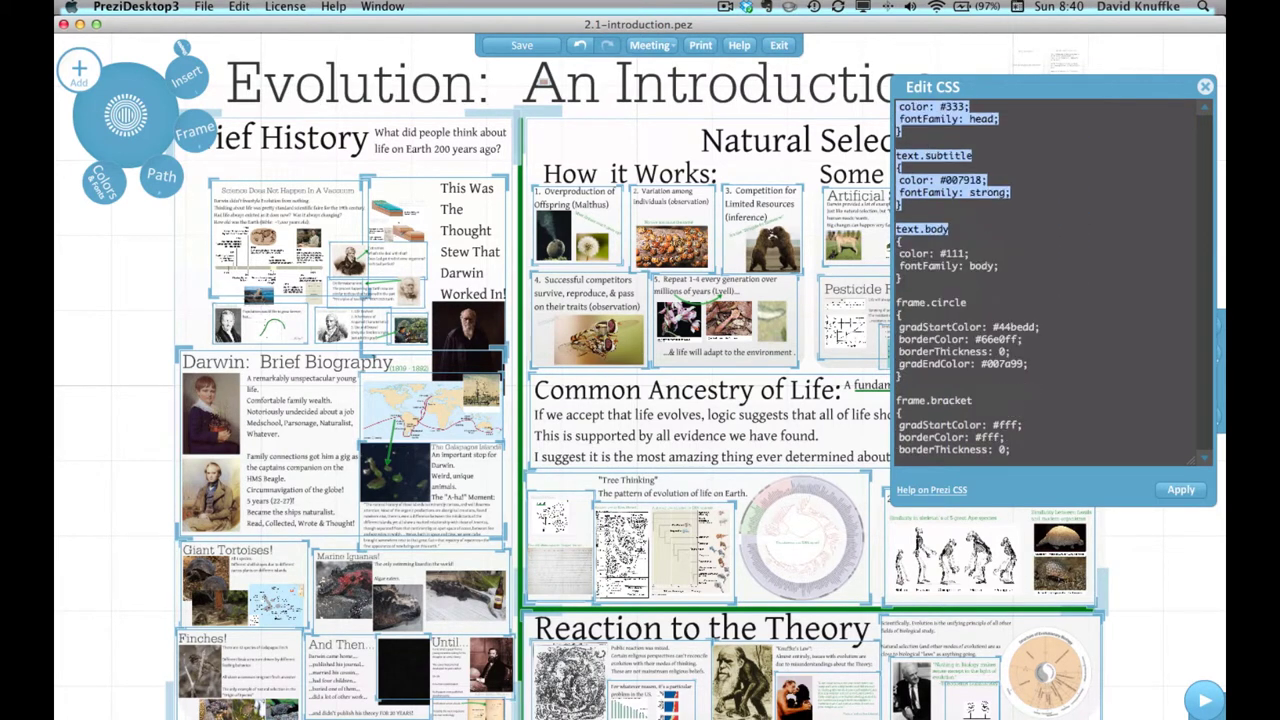
scroll(1050, 280, "down", 3)
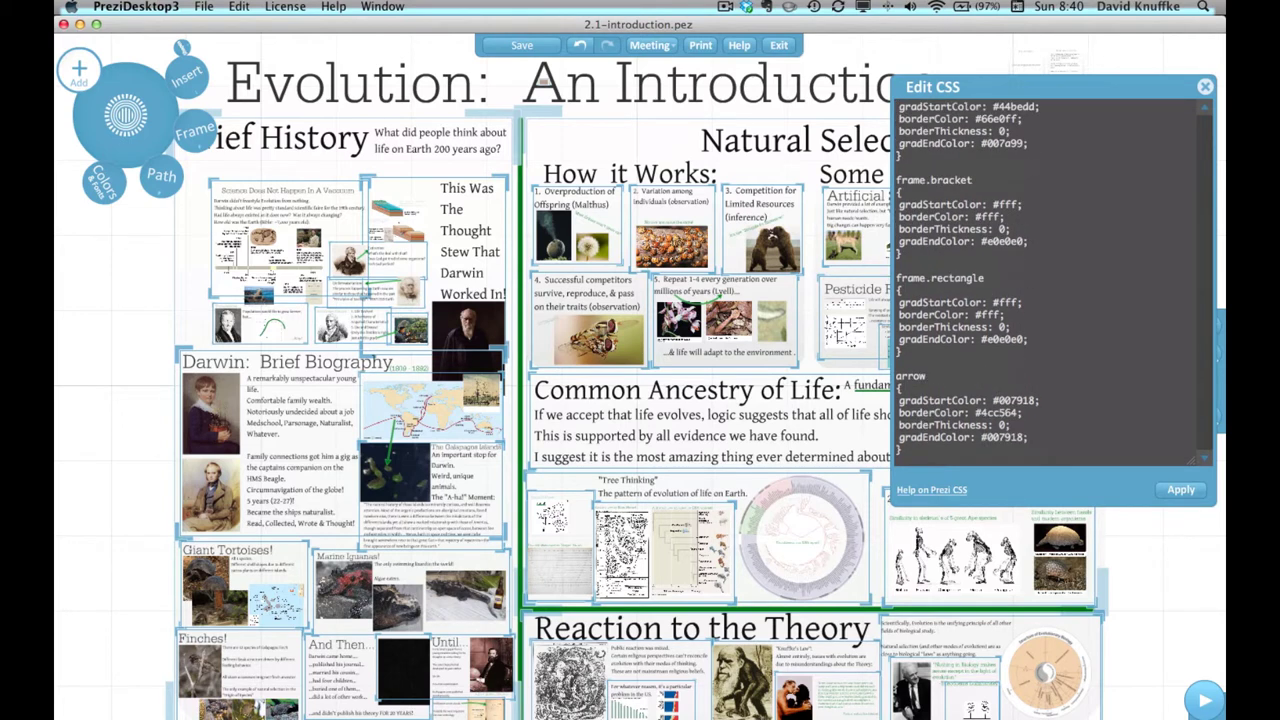
scroll(1050, 280, "down", 6)
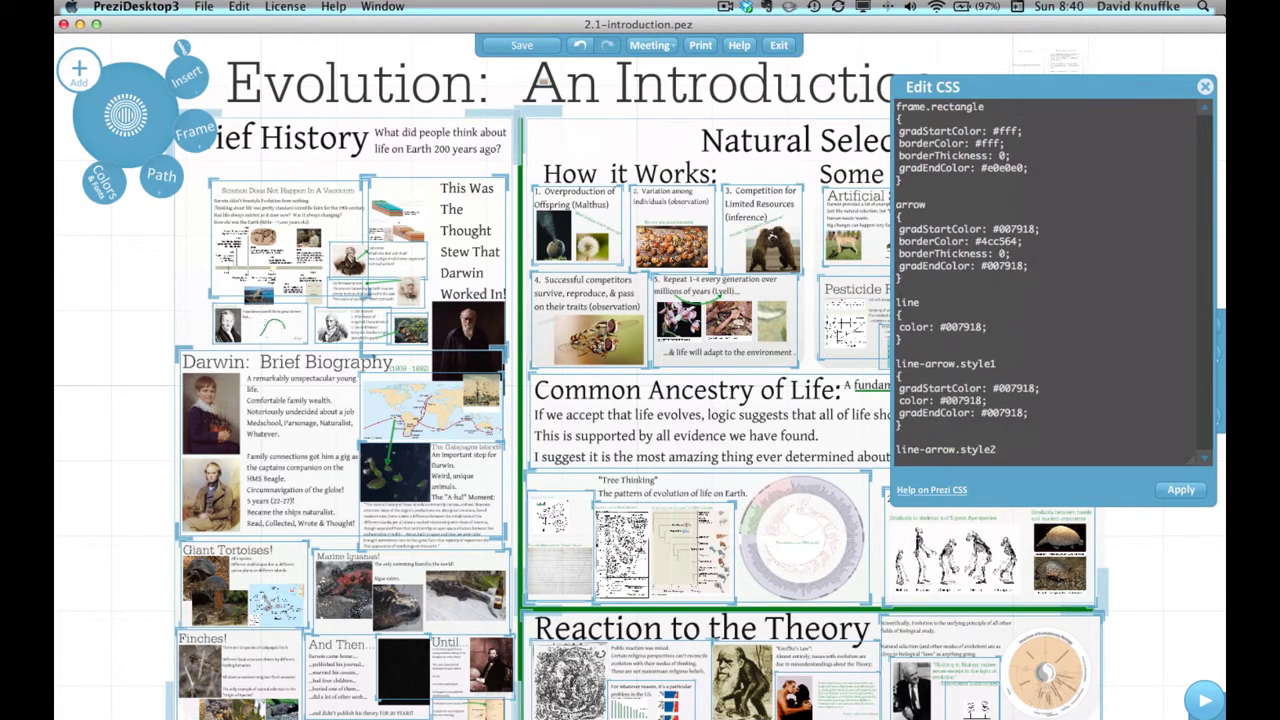
scroll(1050, 280, "down", 3)
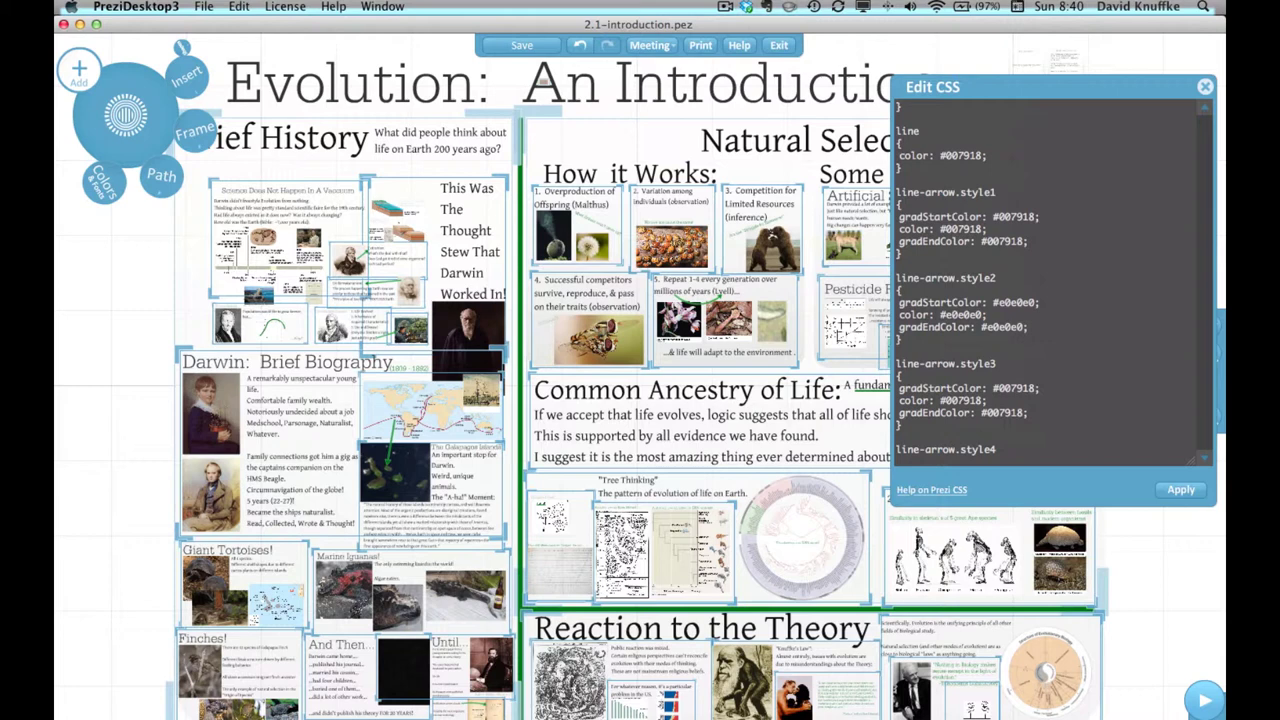
scroll(1050, 280, "down", 6)
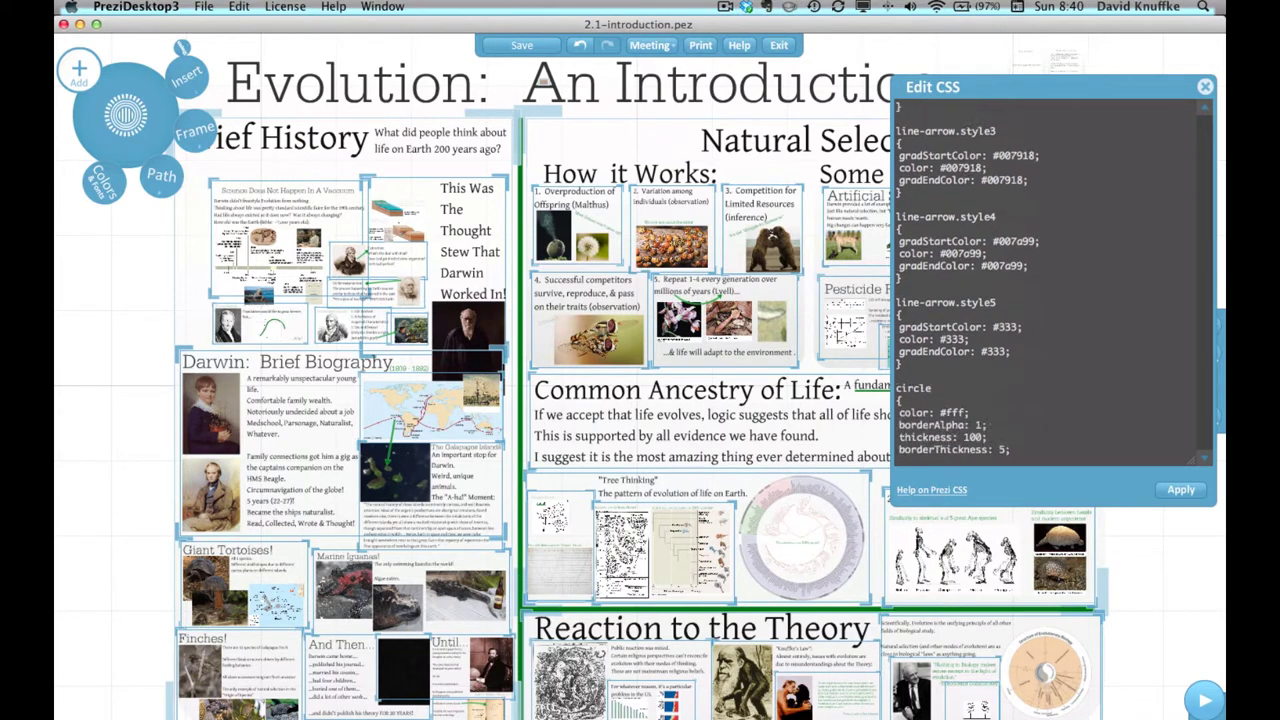
scroll(1050, 280, "down", 3)
scroll(1050, 280, "down", 6)
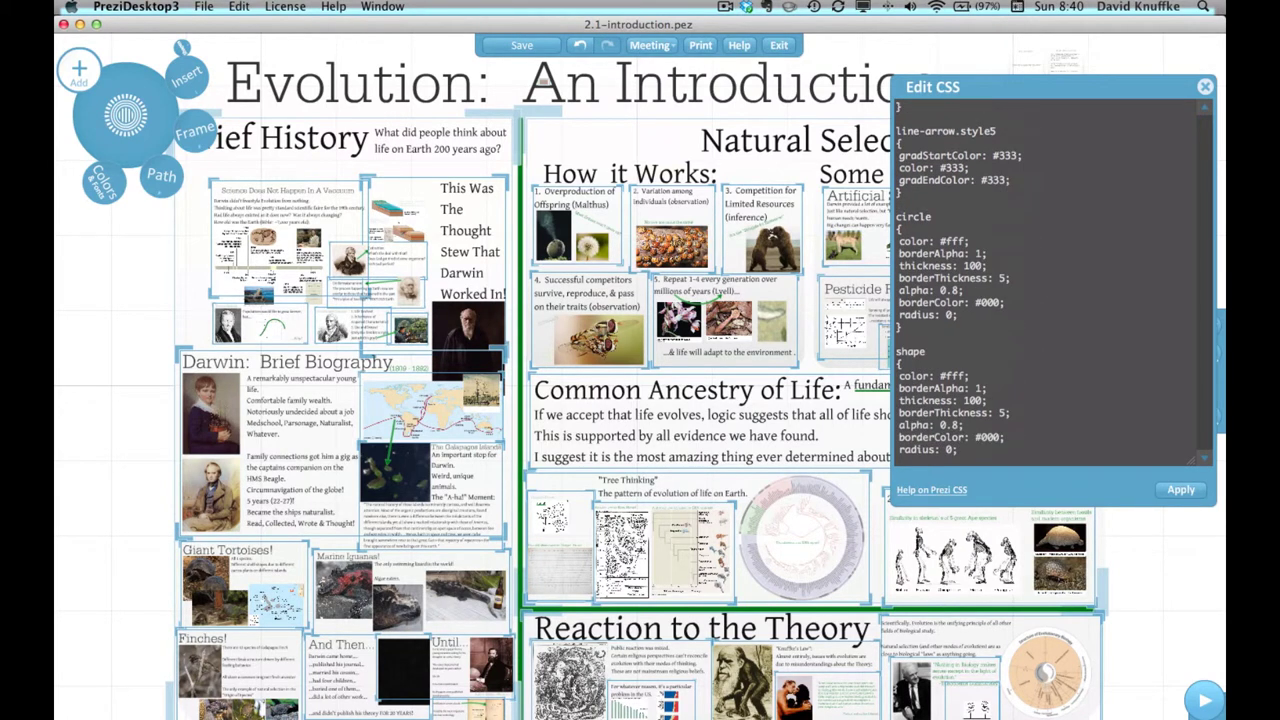
scroll(1050, 280, "down", 3)
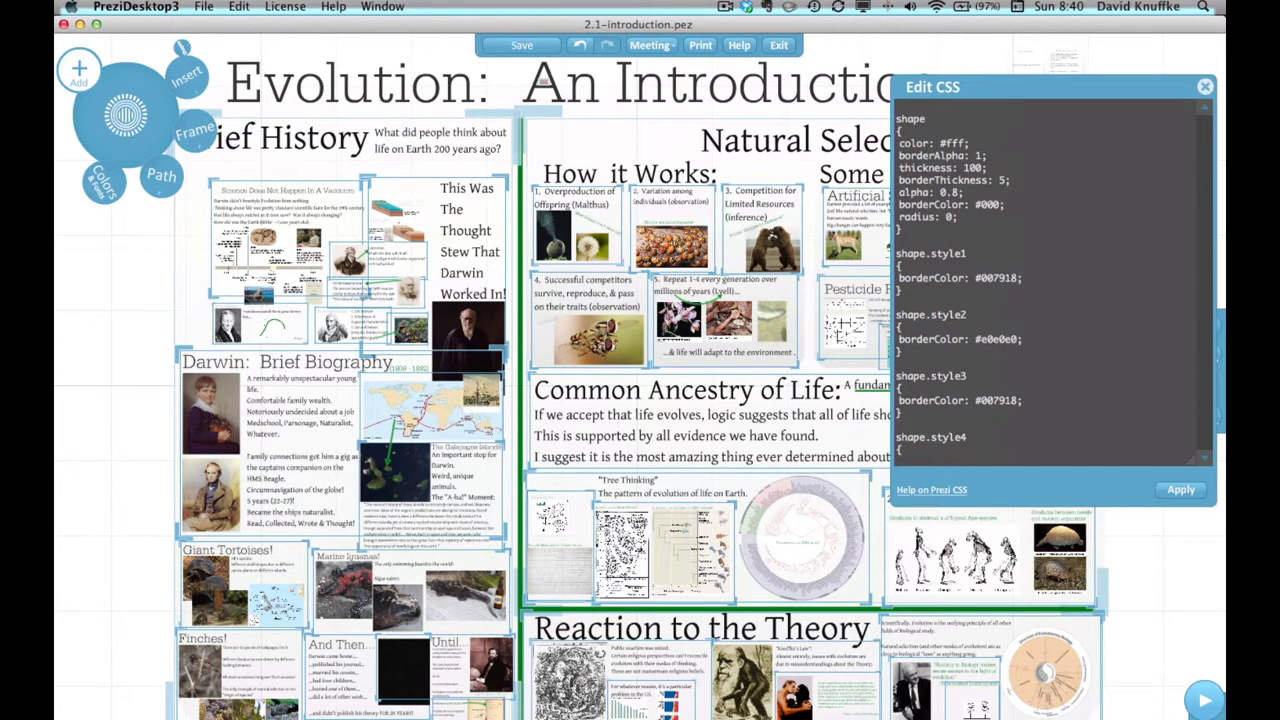
scroll(1050, 280, "down", 6)
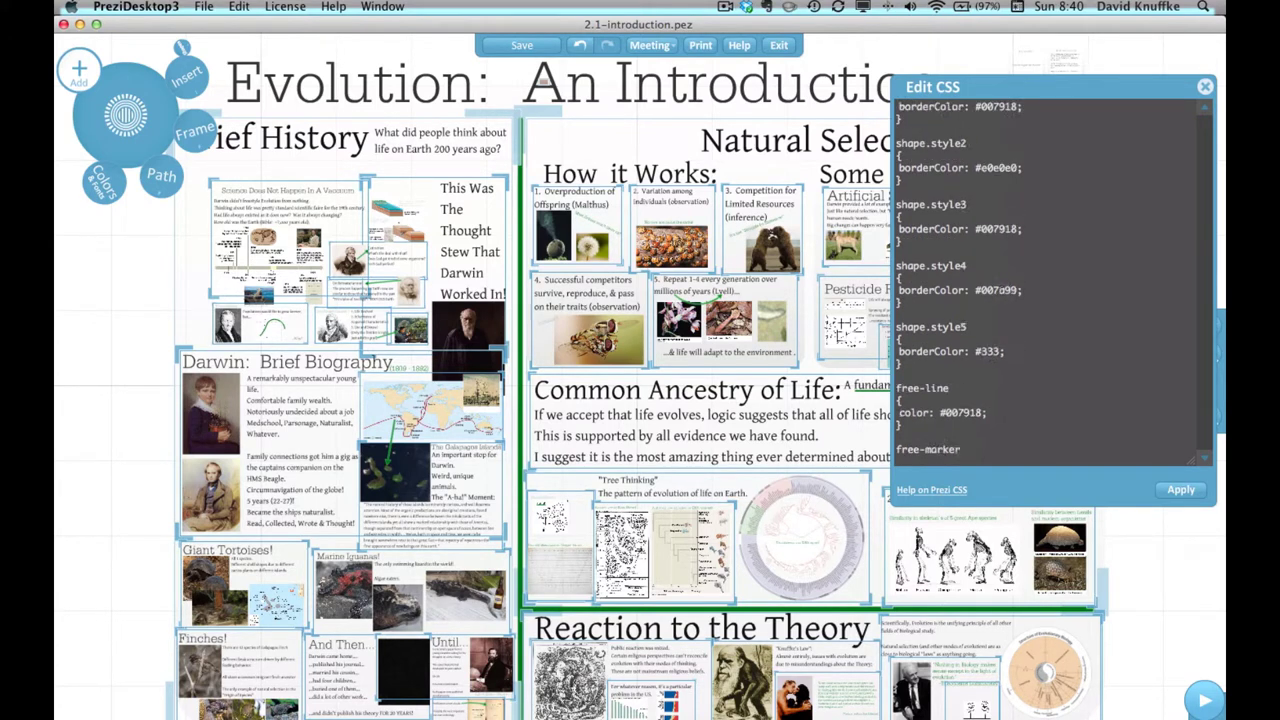
scroll(1050, 280, "down", 3)
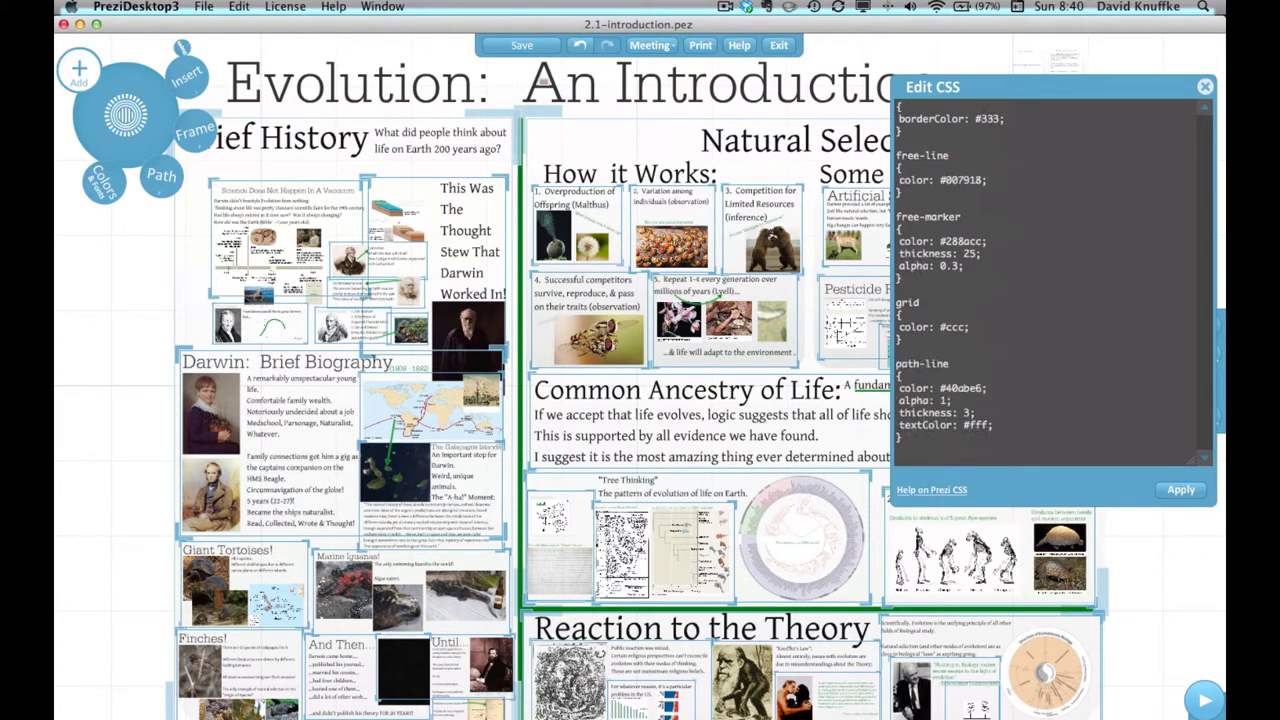
scroll(1050, 280, "down", 5)
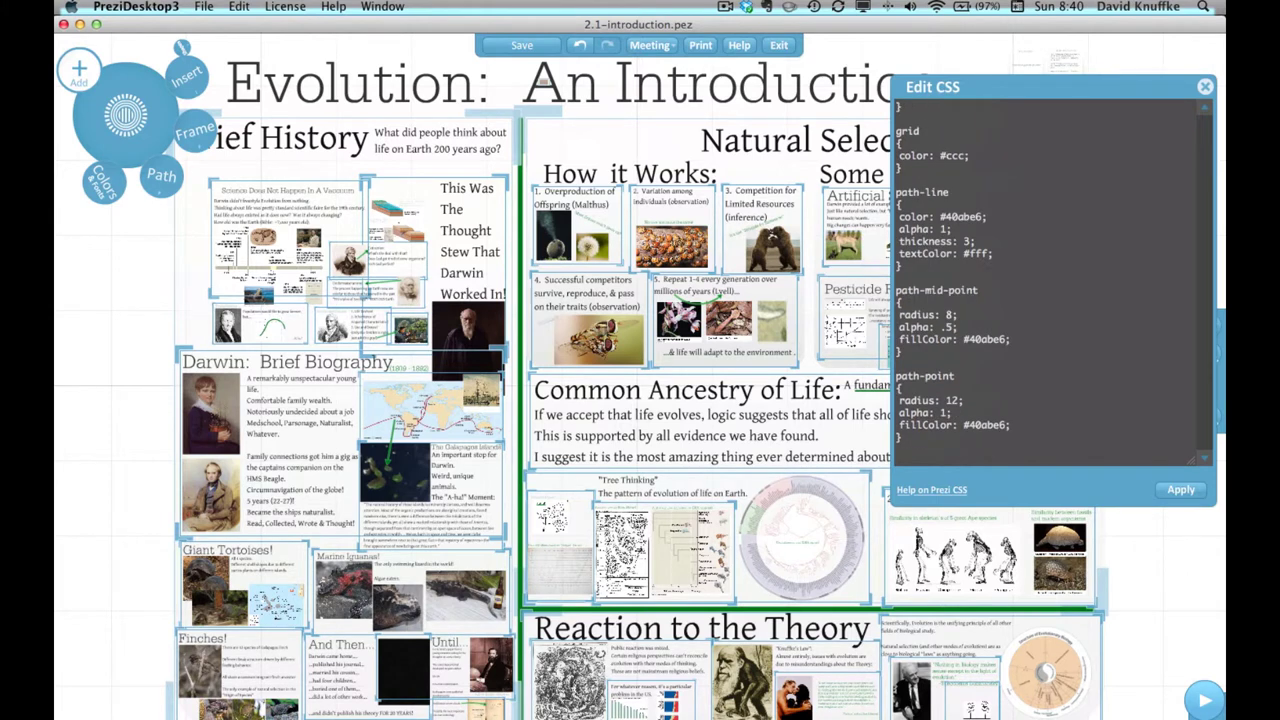
key("super+a")
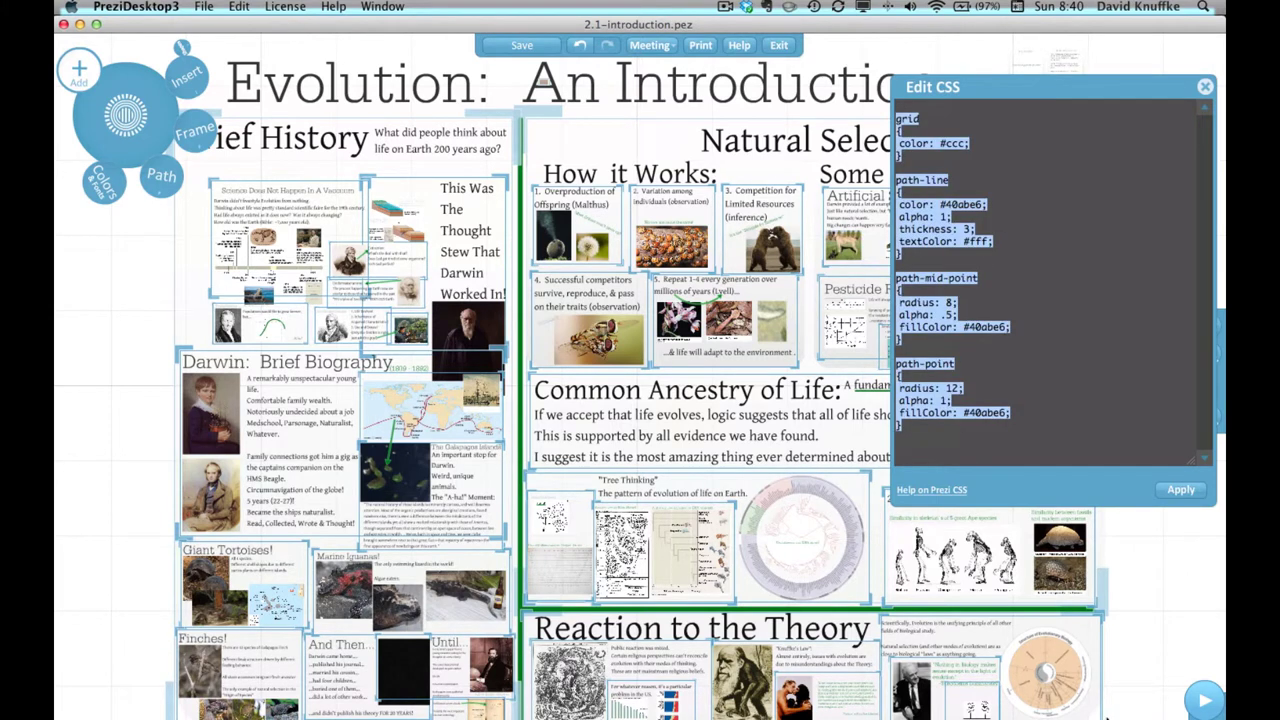
left_click(249, 7)
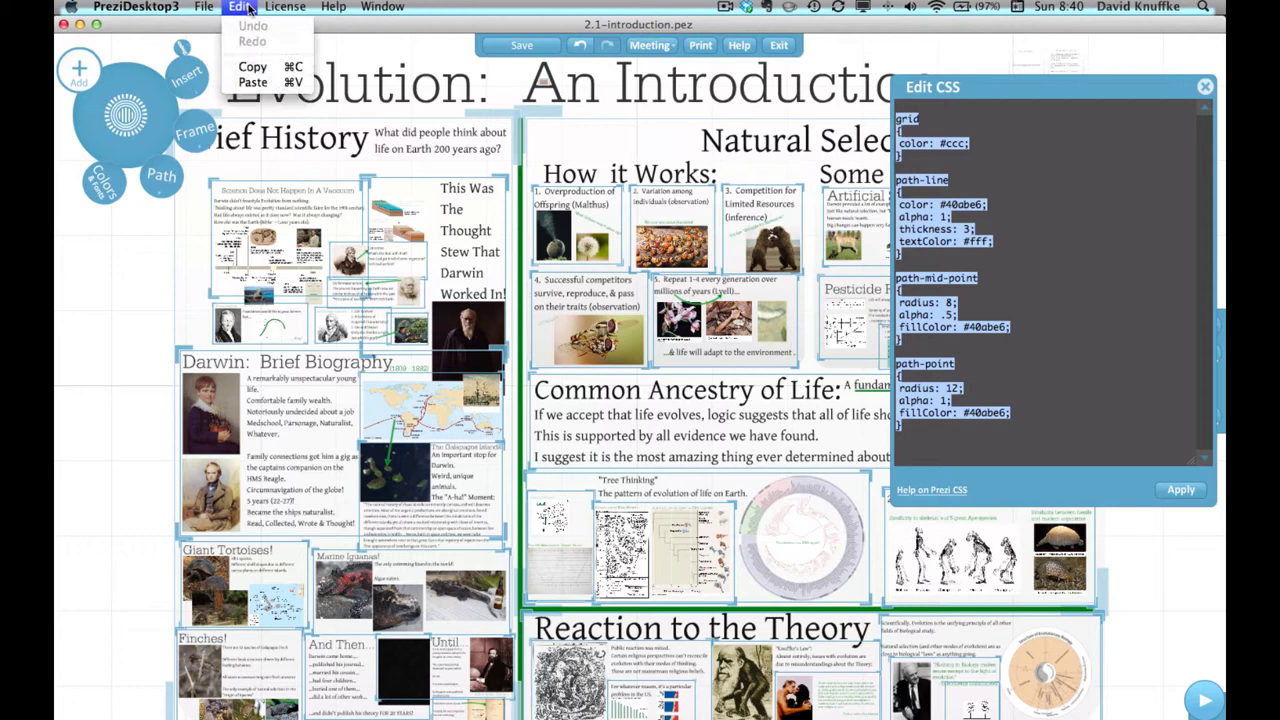
left_click(252, 82)
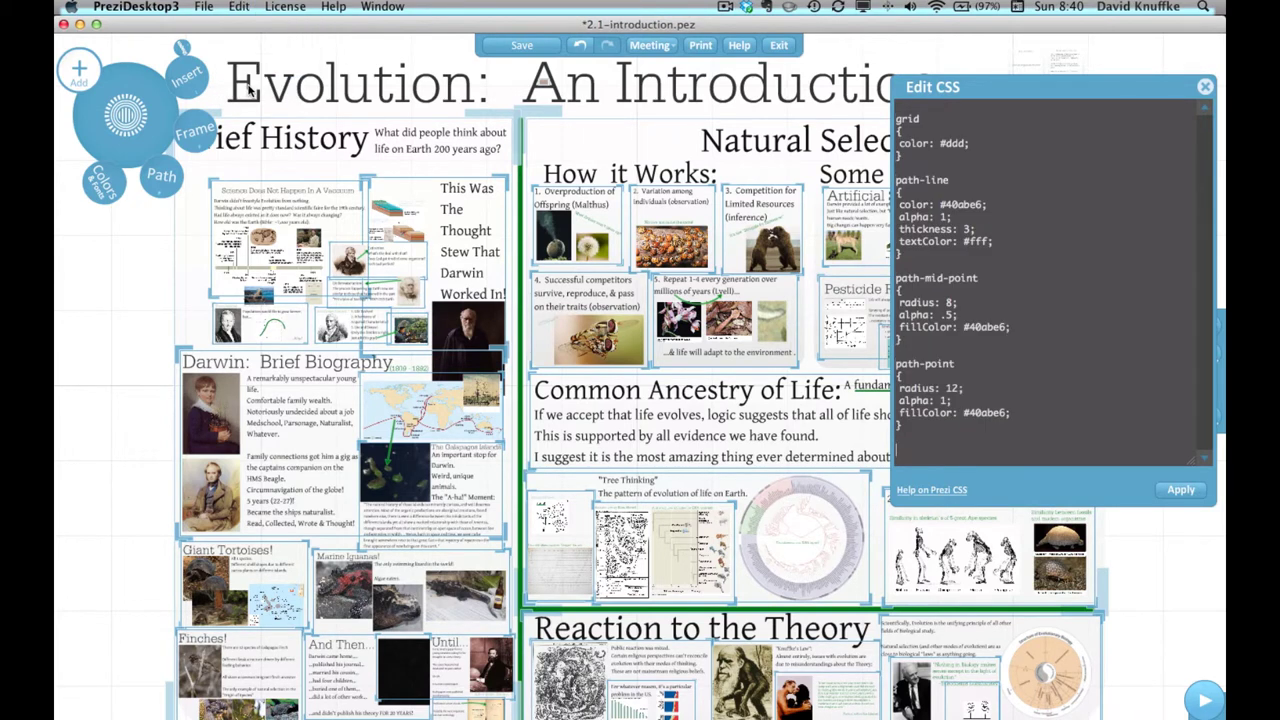
- Apply the pasted CSS code to the prezi and close the CSS editor
left_click(1178, 490)
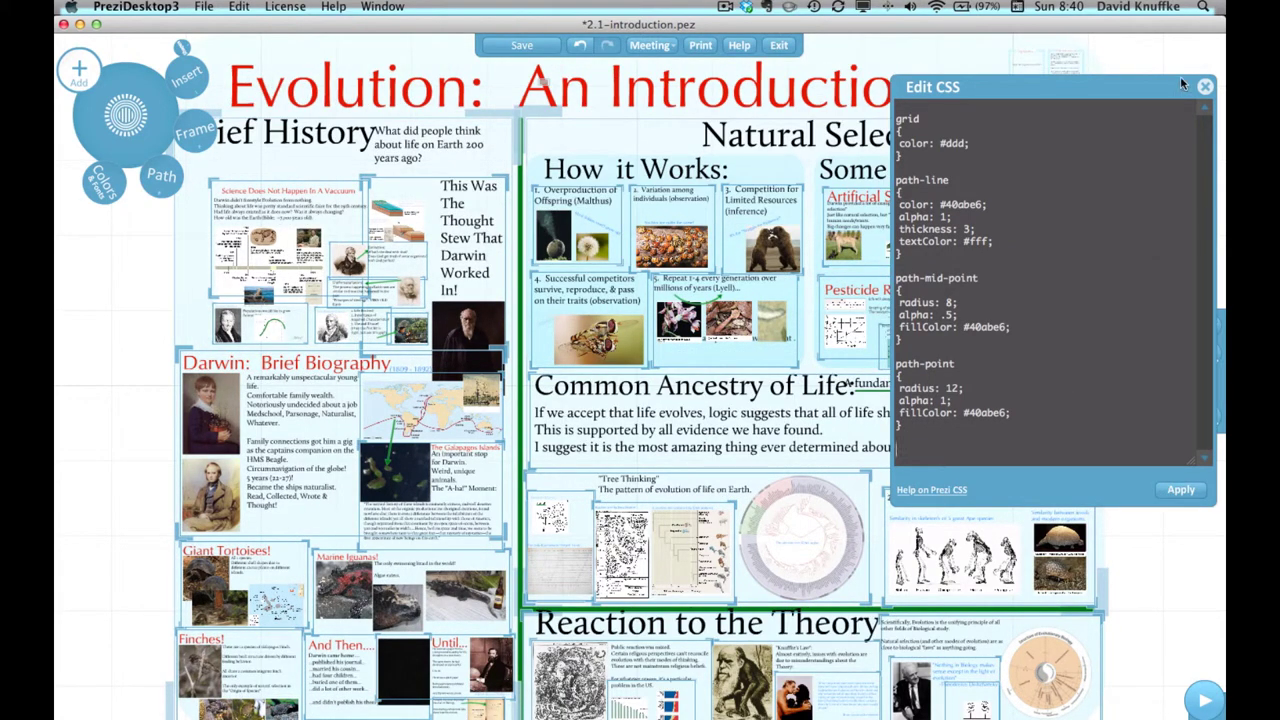
left_click(1205, 87)
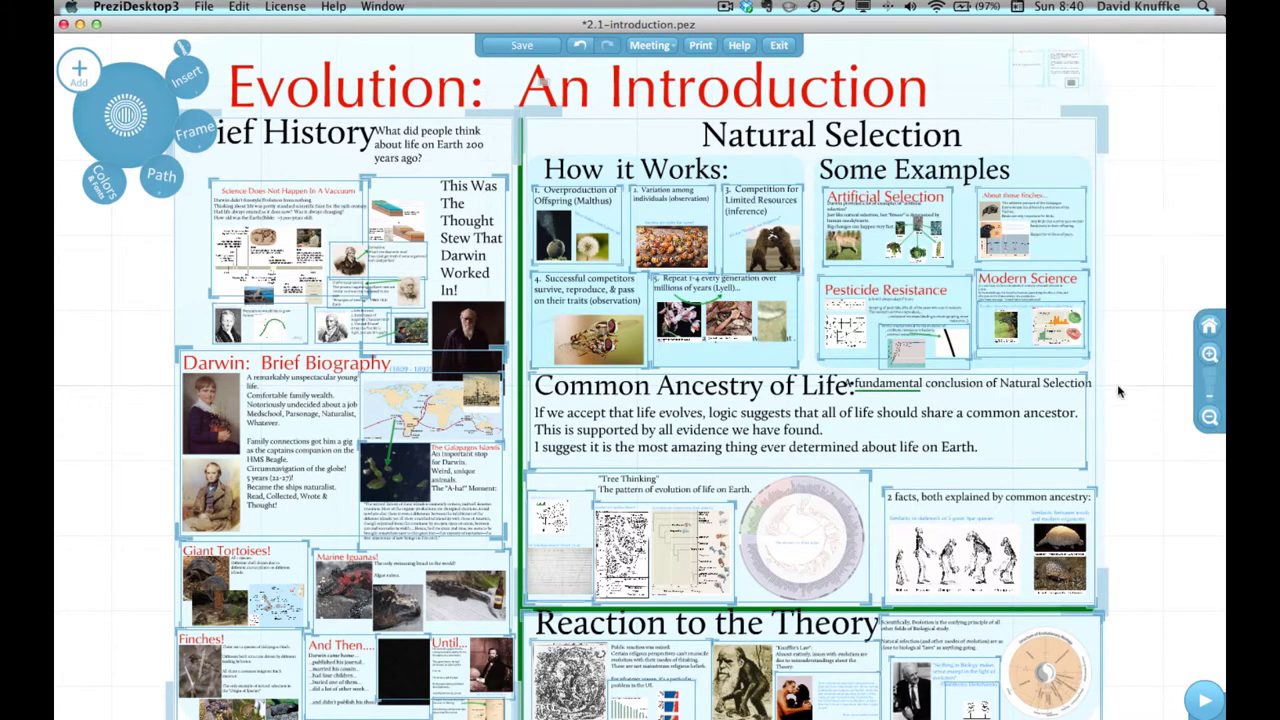